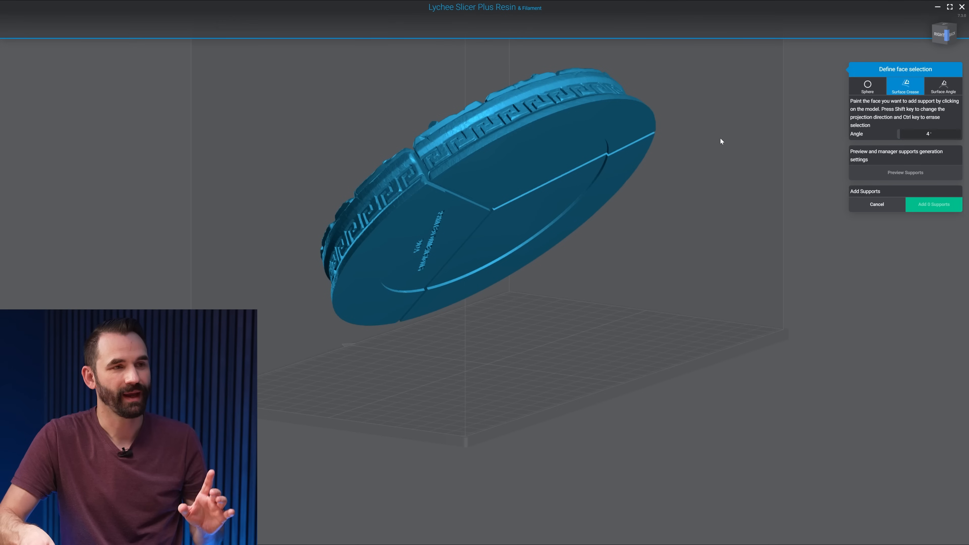
# Paint the inner flat face of the underside's upper segment with Surface Crease, and change the projection direction
pyautogui.scroll(2, 587, 160)
pyautogui.click(517, 152)
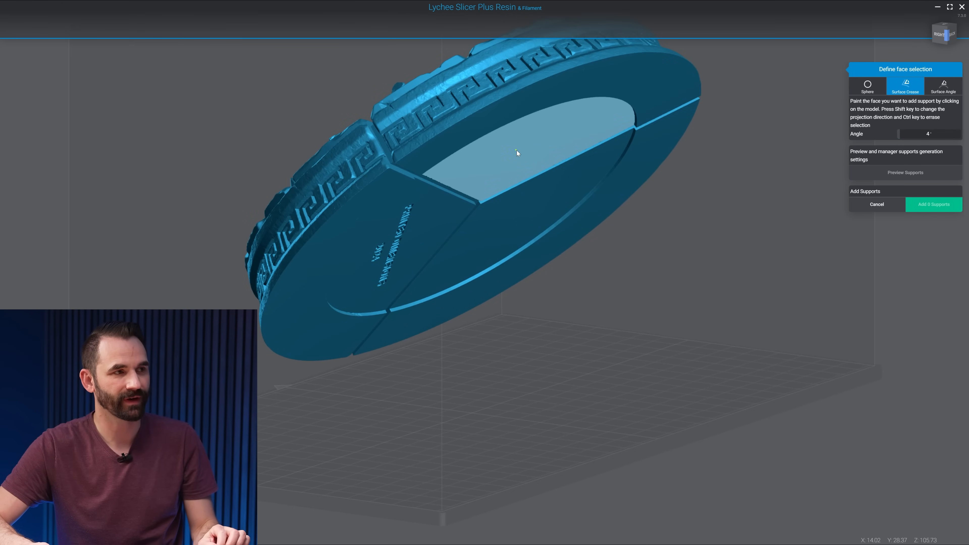
pyautogui.moveTo(722, 306); pyautogui.dragTo(641, 240, button='right')
pyautogui.scroll(4, 529, 146)
pyautogui.moveTo(530, 147); pyautogui.dragTo(546, 290, button='right')
pyautogui.scroll(5, 595, 262)
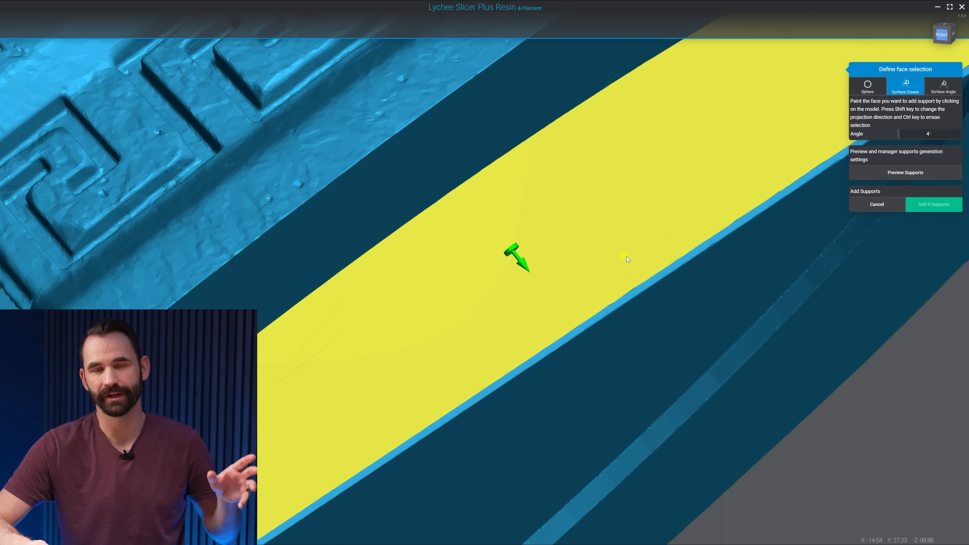
pyautogui.moveTo(626, 256)
pyautogui.mouseDown(button='right')
pyautogui.moveTo(616, 169)
pyautogui.moveTo(633, 205)
pyautogui.moveTo(539, 179)
pyautogui.moveTo(518, 160)
pyautogui.moveTo(442, 209)
pyautogui.mouseUp(button='right')
pyautogui.keyDown('shift'); pyautogui.click(439, 123); pyautogui.keyUp('shift')
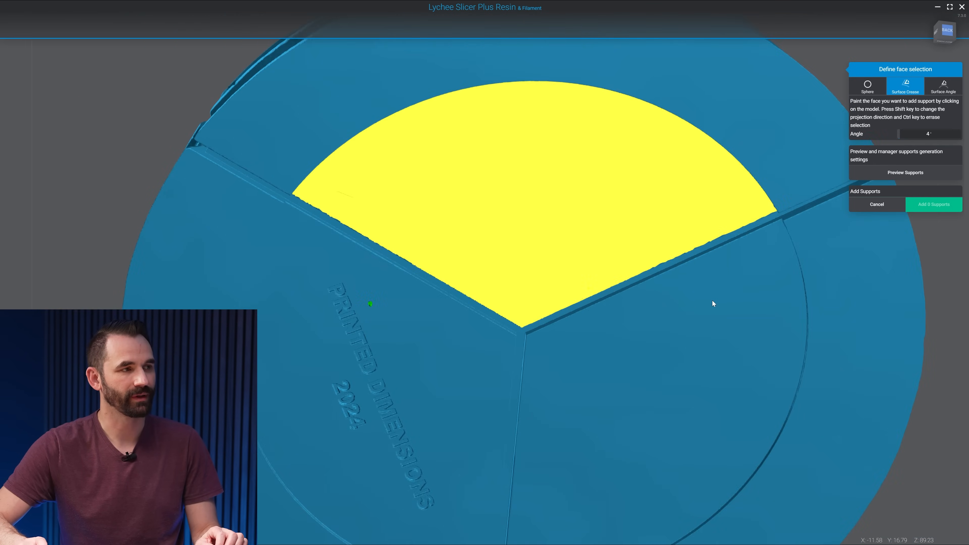
# Paint the remaining flat inner and outer faces of the three underside segments for support
pyautogui.moveTo(692, 304); pyautogui.dragTo(545, 213, button='right')
pyautogui.click(545, 212)
pyautogui.click(727, 232)
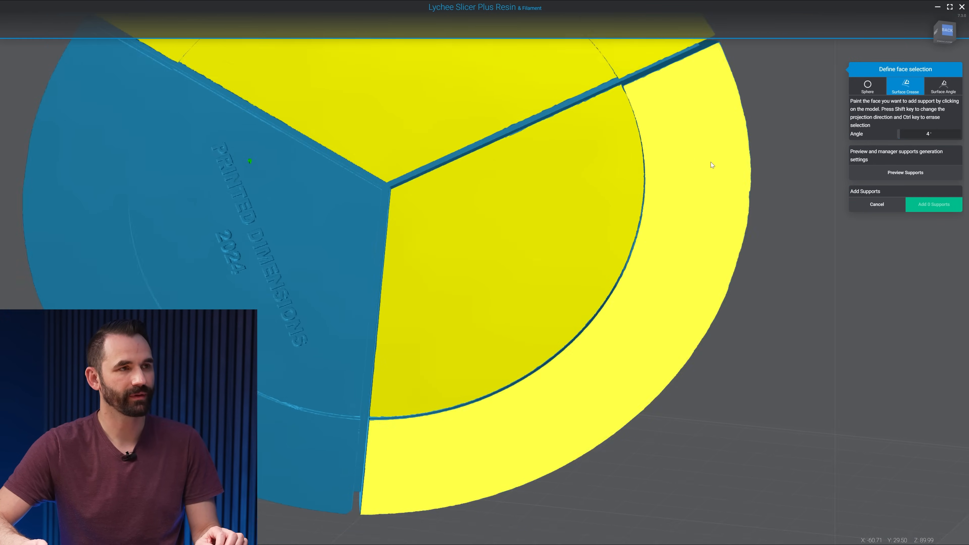
pyautogui.moveTo(698, 161); pyautogui.dragTo(761, 197)
pyautogui.moveTo(762, 197); pyautogui.dragTo(777, 258, button='right')
pyautogui.click(279, 219)
pyautogui.click(399, 255)
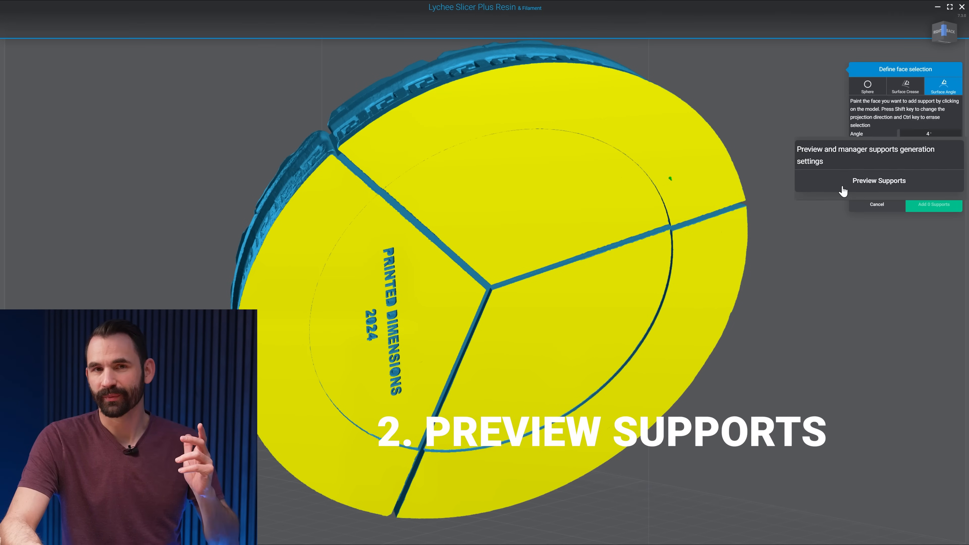
# Preview the supports on the painted faces with border and infill turned off, and leave the preview
pyautogui.click(843, 187)
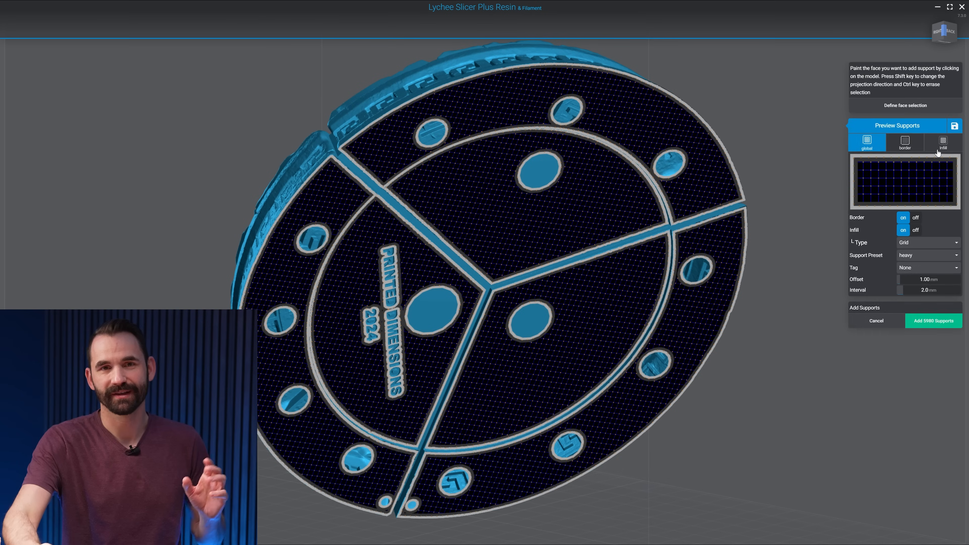
pyautogui.click(847, 150)
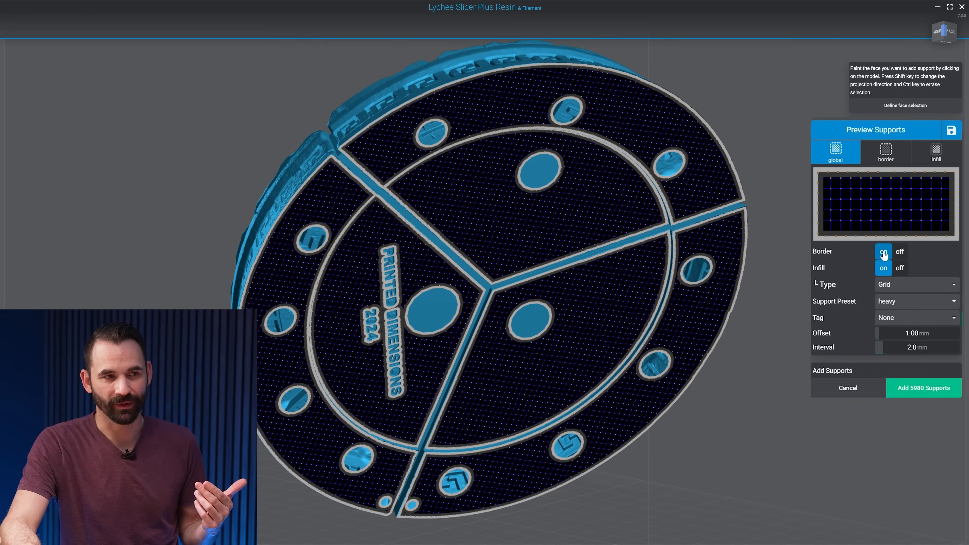
pyautogui.click(885, 268)
pyautogui.scroll(1, 583, 236)
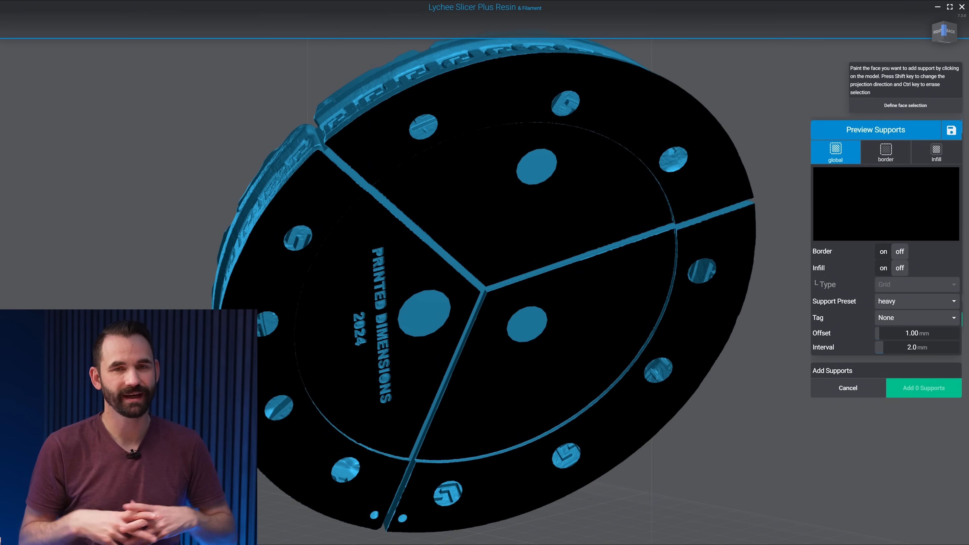
pyautogui.moveTo(790, 367); pyautogui.dragTo(760, 328, button='right')
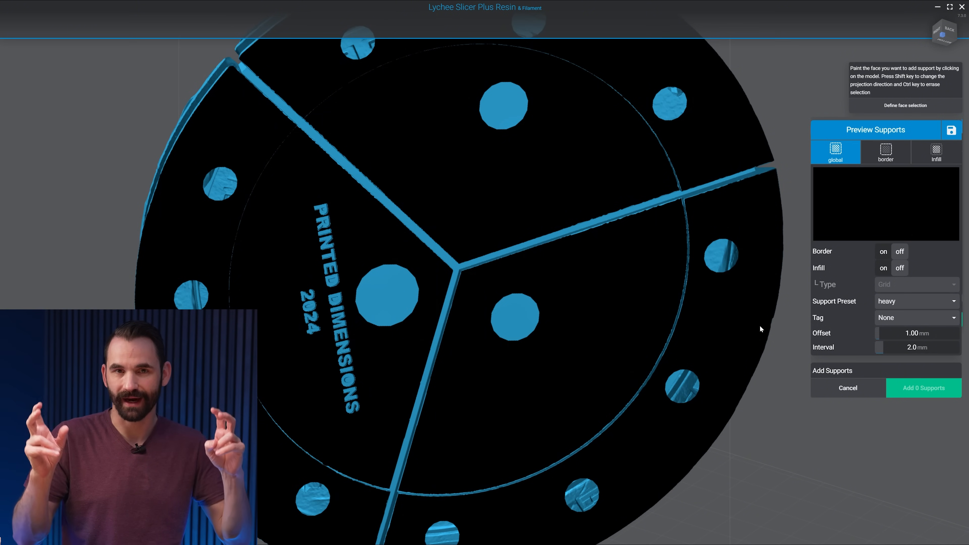
pyautogui.moveTo(760, 244); pyautogui.dragTo(633, 164, button='right')
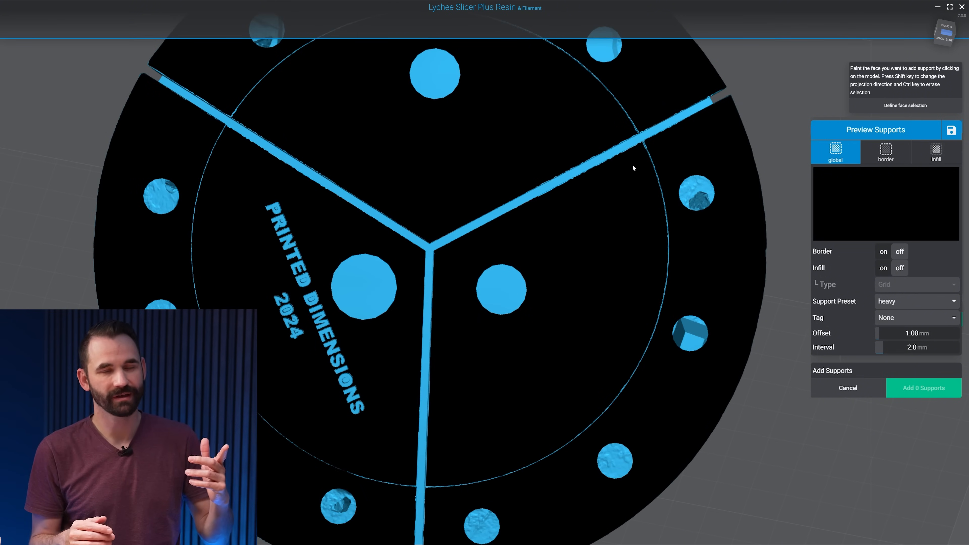
pyautogui.scroll(4, 586, 284)
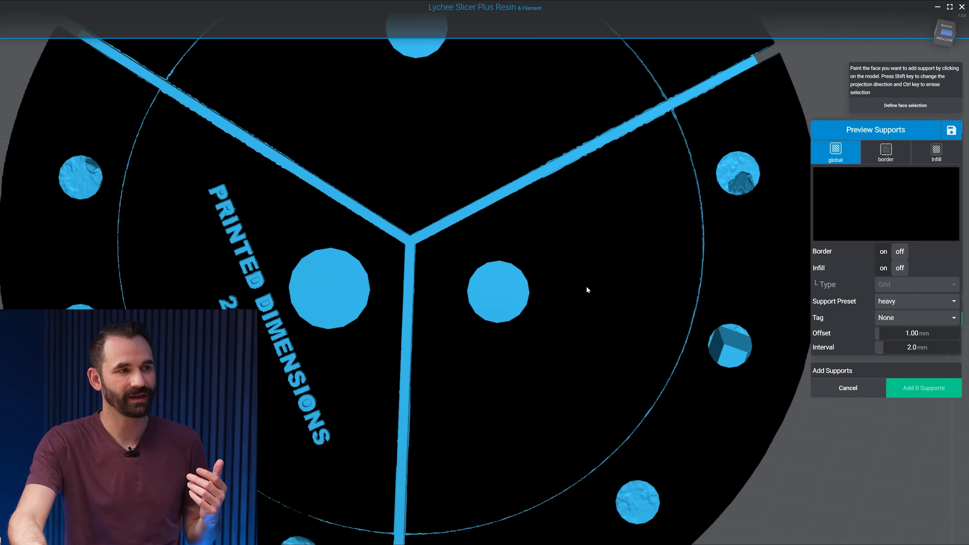
pyautogui.click(776, 331)
pyautogui.press('Escape')
pyautogui.moveTo(776, 331); pyautogui.dragTo(764, 325, button='right')
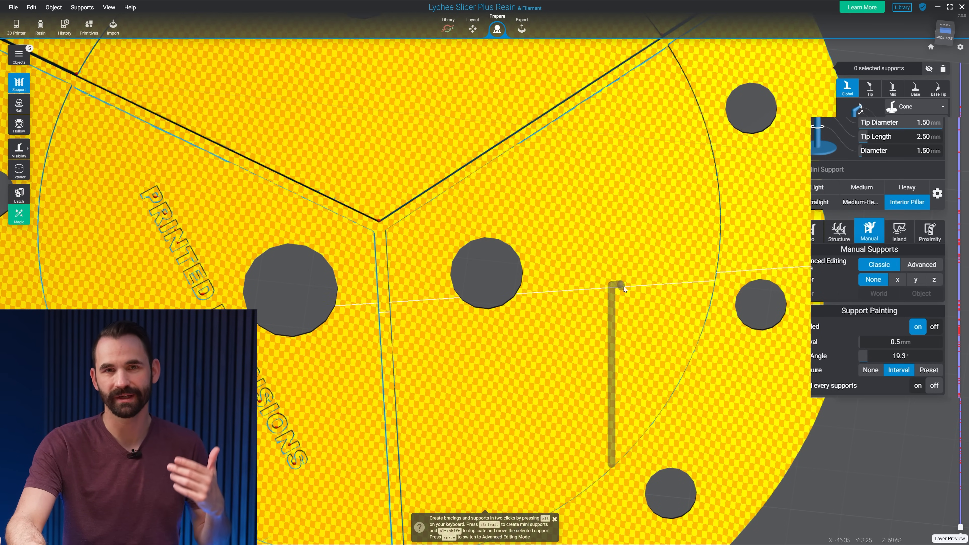
# Restart the supports projection, paint all flat underside faces using Surface Angle at 4°, and preview the supports
pyautogui.click(906, 398)
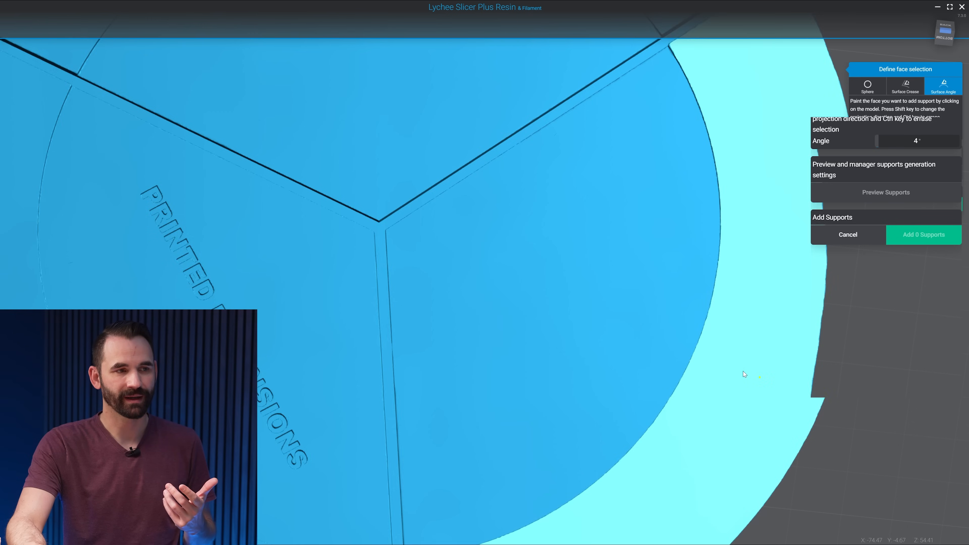
pyautogui.scroll(-3, 770, 385)
pyautogui.click(739, 359)
pyautogui.click(582, 280)
pyautogui.click(471, 181)
pyautogui.click(214, 172)
pyautogui.click(152, 168)
pyautogui.click(150, 106)
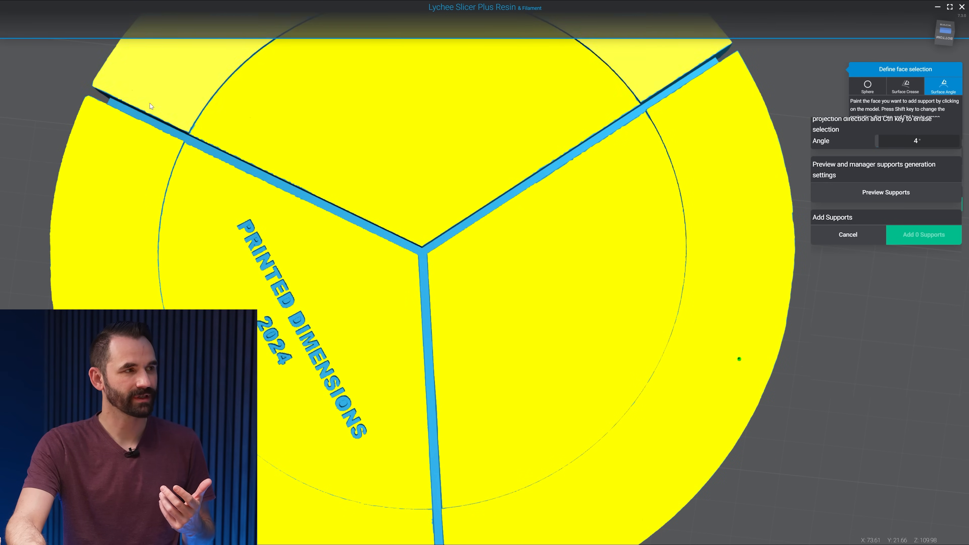
pyautogui.click(886, 192)
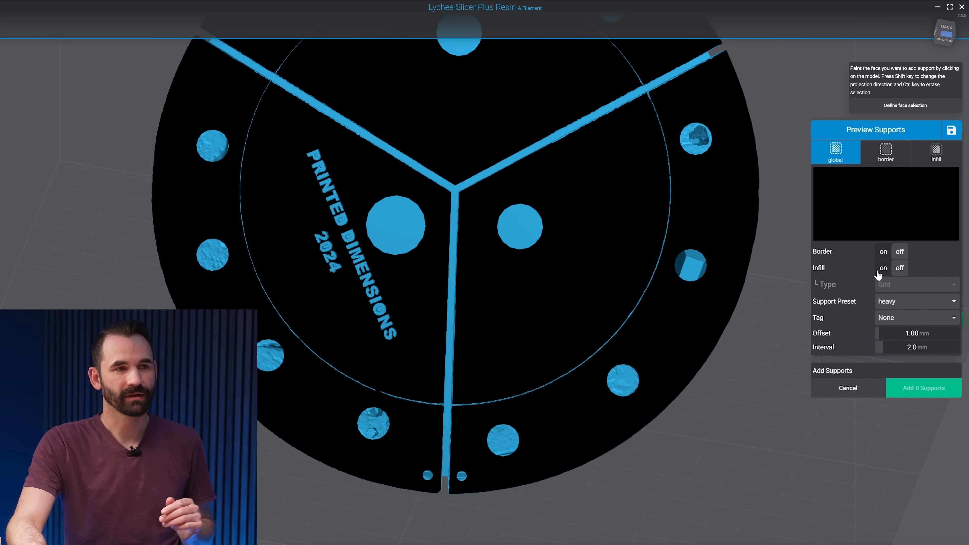
# Turn on border supports while infill stays off, and inspect the support points around the holes and the segment gap
pyautogui.click(882, 251)
pyautogui.scroll(5, 681, 303)
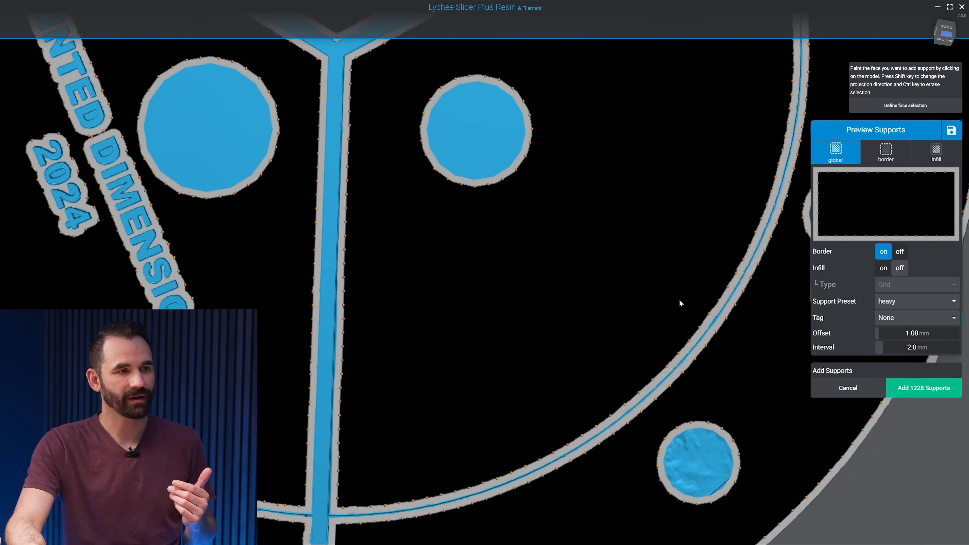
pyautogui.moveTo(632, 383); pyautogui.dragTo(649, 172, button='middle')
pyautogui.scroll(2, 489, 381)
pyautogui.moveTo(489, 381); pyautogui.dragTo(623, 189, button='middle')
pyautogui.scroll(4, 422, 370)
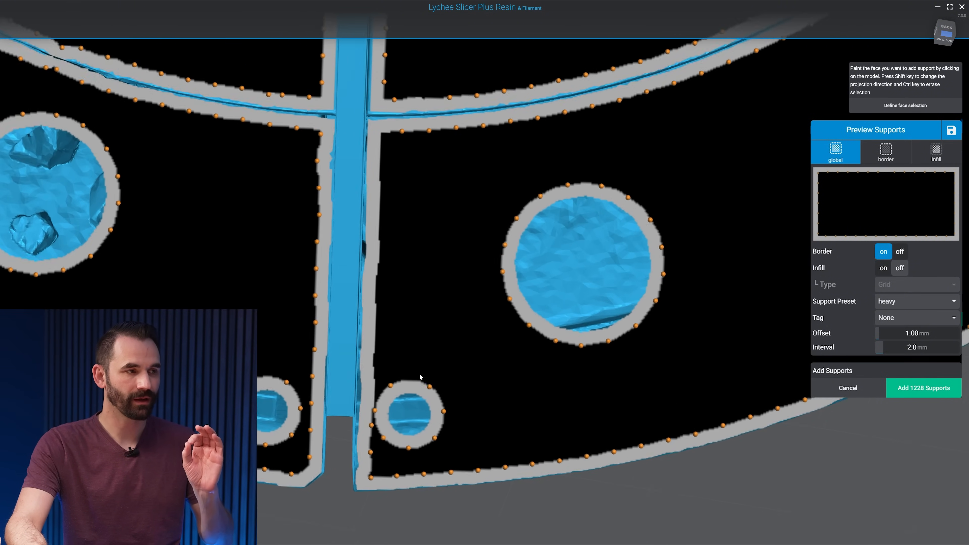
pyautogui.moveTo(432, 353); pyautogui.dragTo(505, 294, button='middle')
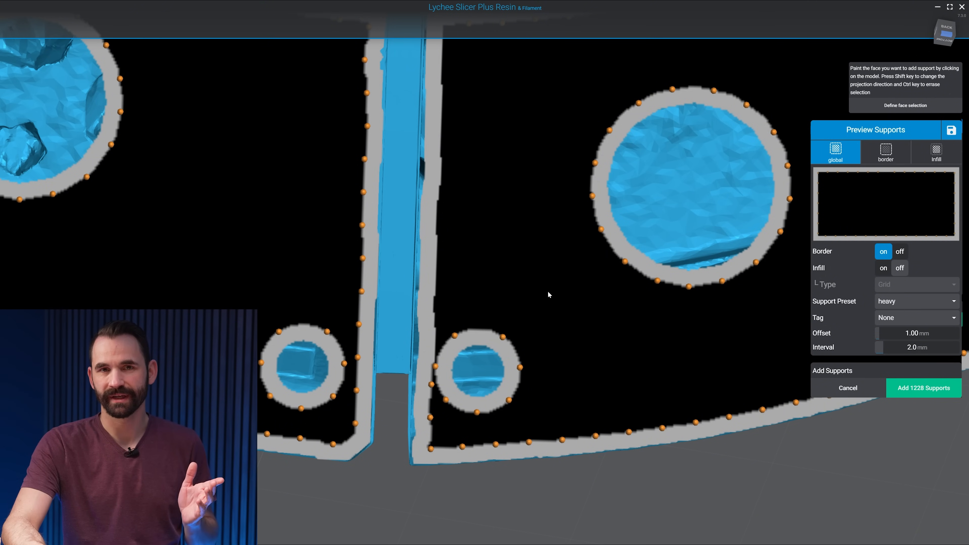
pyautogui.scroll(-3, 545, 297)
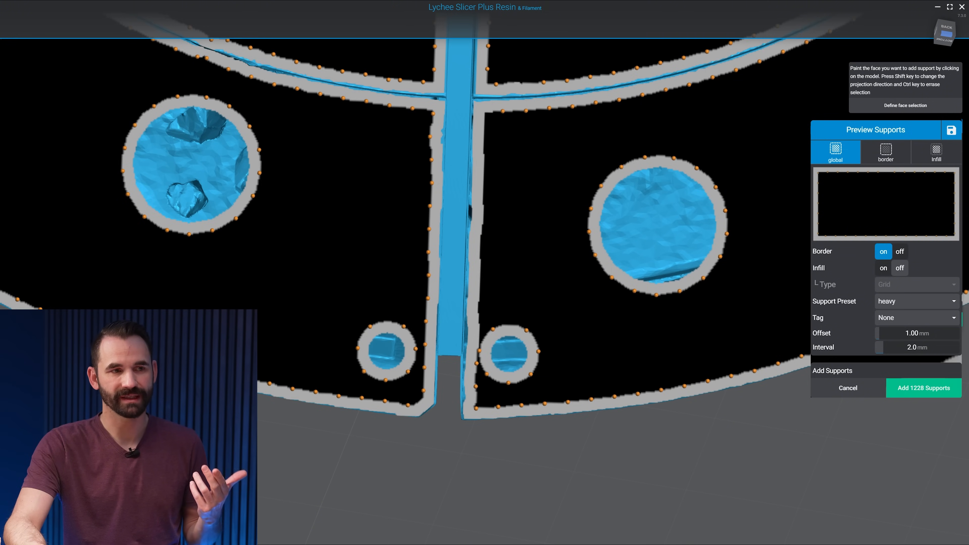
# Generate the border-only supports, inspect them on the model, and undo the generation
pyautogui.click(930, 395)
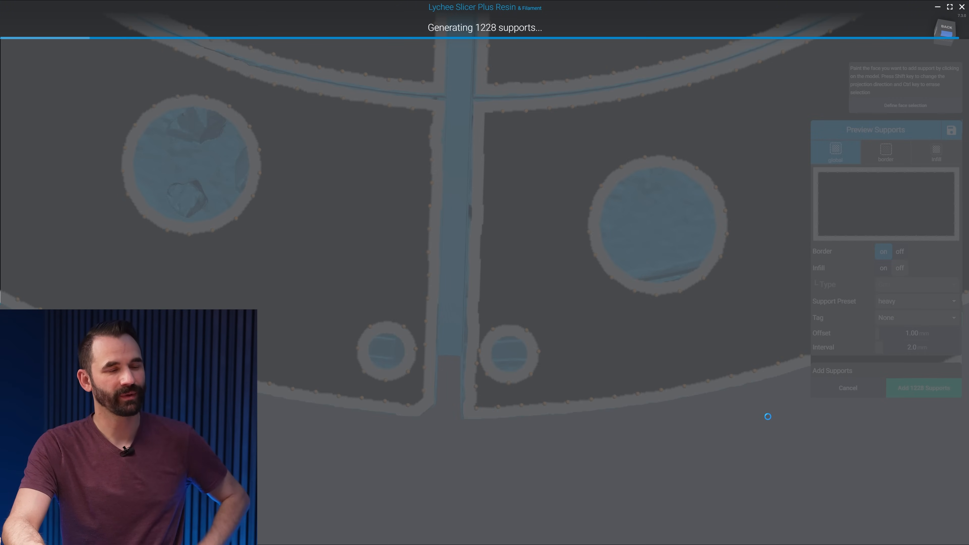
pyautogui.scroll(-6, 693, 416)
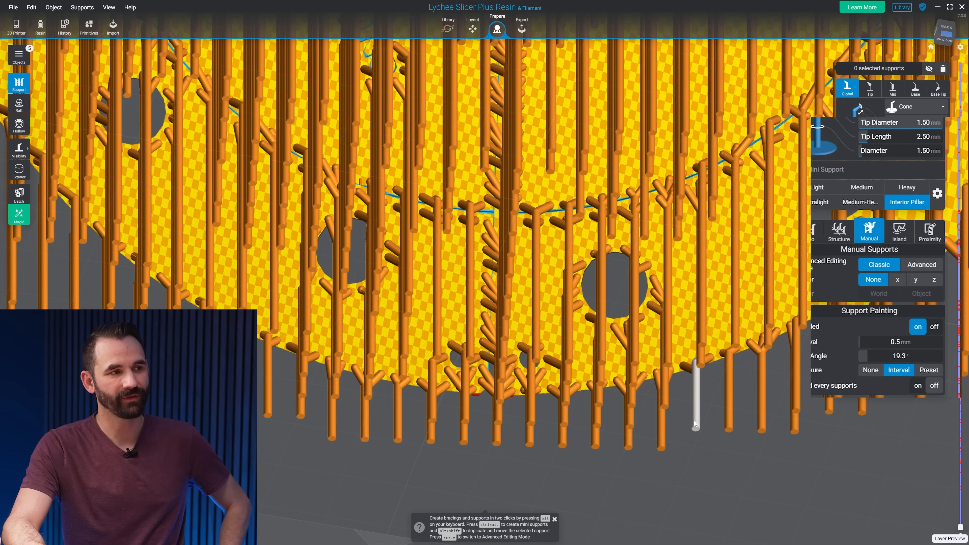
pyautogui.moveTo(713, 412); pyautogui.dragTo(1, 300, button='right')
pyautogui.moveTo(429, 406); pyautogui.dragTo(759, 447, button='right')
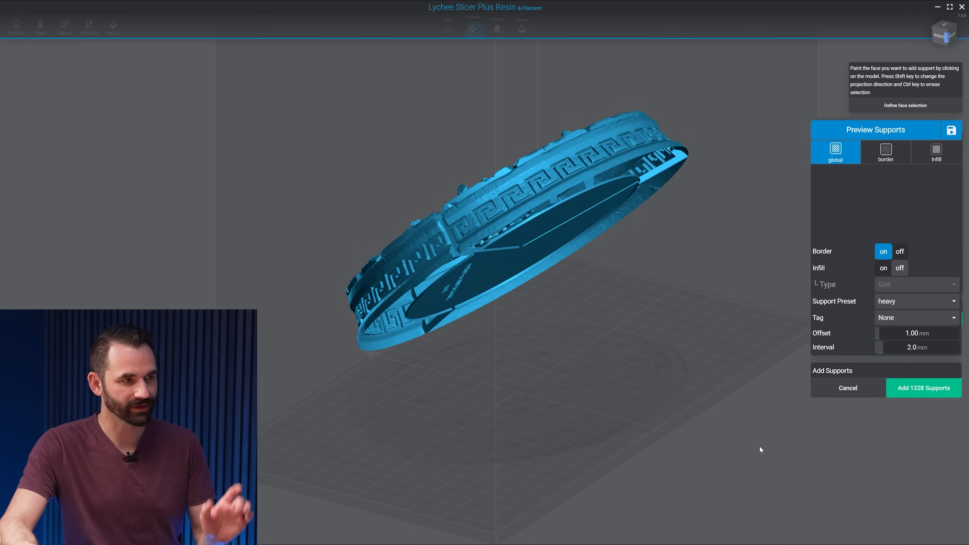
pyautogui.moveTo(757, 447)
pyautogui.mouseDown(button='right')
pyautogui.moveTo(750, 494)
pyautogui.moveTo(802, 418)
pyautogui.moveTo(675, 331)
pyautogui.moveTo(708, 448)
pyautogui.mouseUp(button='right')
pyautogui.hotkey('ctrl', 'z')
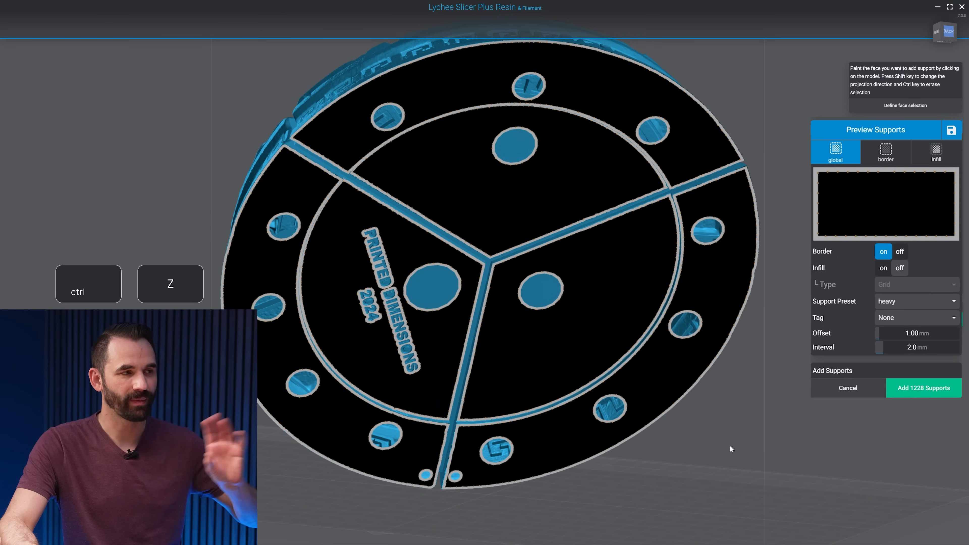
# Turn on Grid infill in addition to the border for the supports on the underside
pyautogui.scroll(3, 730, 447)
pyautogui.moveTo(812, 476); pyautogui.dragTo(786, 445, button='right')
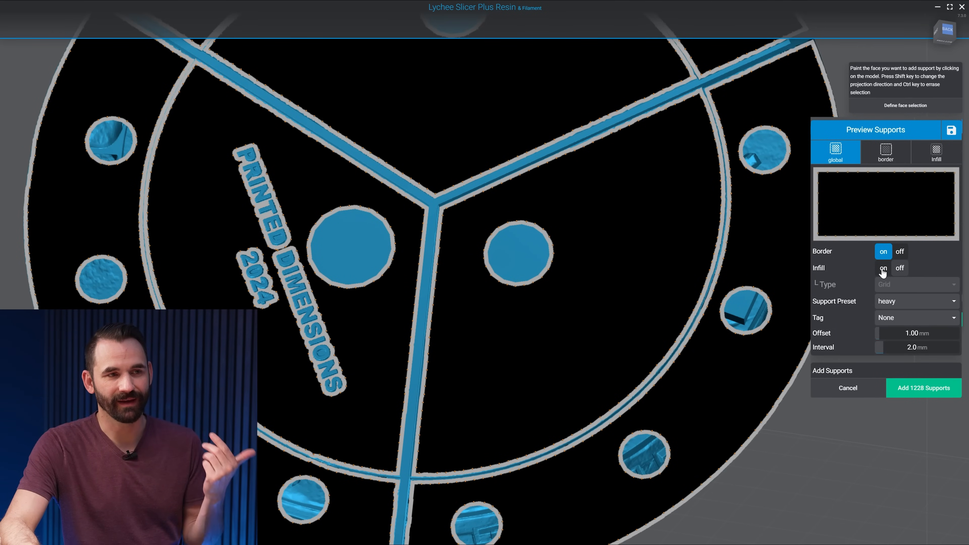
pyautogui.click(782, 294)
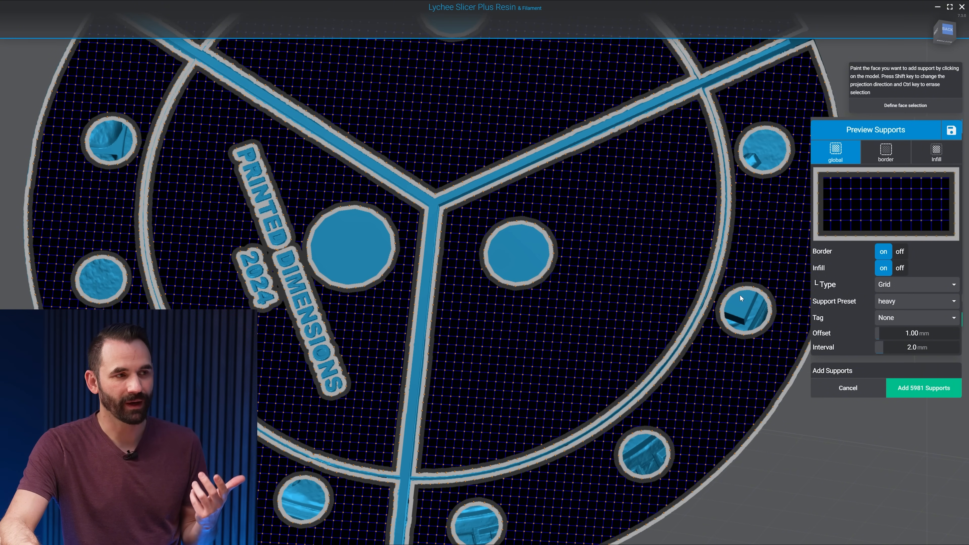
# Generate the combined border and Grid infill supports, view them from the side, and undo the generation
pyautogui.click(922, 395)
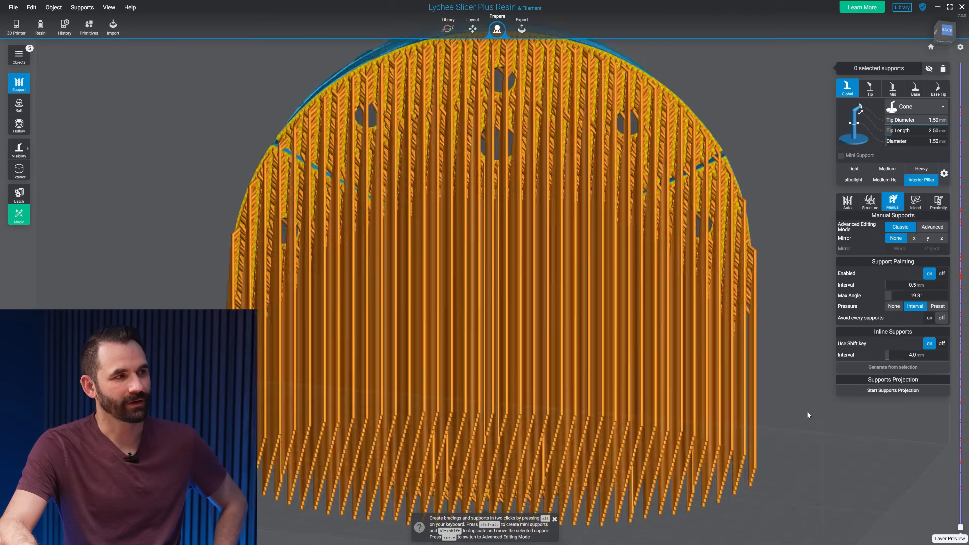
pyautogui.moveTo(807, 413)
pyautogui.mouseDown(button='right')
pyautogui.moveTo(739, 454)
pyautogui.moveTo(617, 457)
pyautogui.moveTo(753, 300)
pyautogui.moveTo(763, 301)
pyautogui.moveTo(706, 375)
pyautogui.moveTo(641, 427)
pyautogui.moveTo(785, 450)
pyautogui.moveTo(877, 451)
pyautogui.moveTo(812, 429)
pyautogui.mouseUp(button='right')
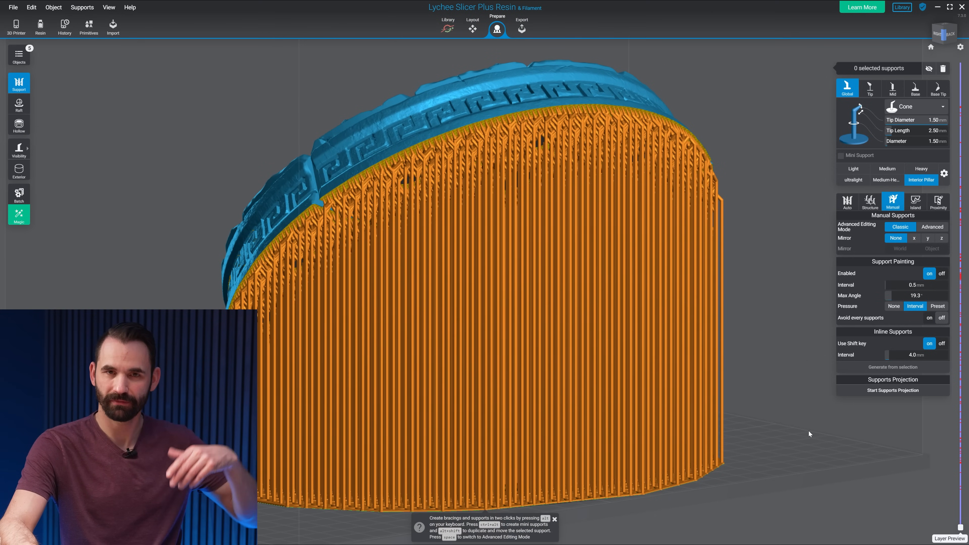
pyautogui.hotkey('ctrl', 'z')
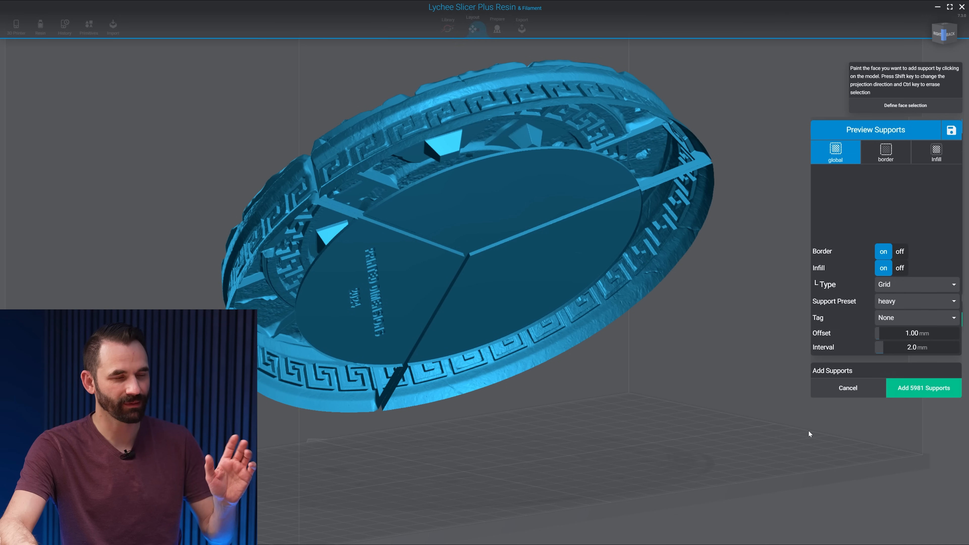
# Review the infill type options, keeping Grid for the support projection
pyautogui.moveTo(761, 414); pyautogui.dragTo(706, 384, button='right')
pyautogui.scroll(5, 752, 395)
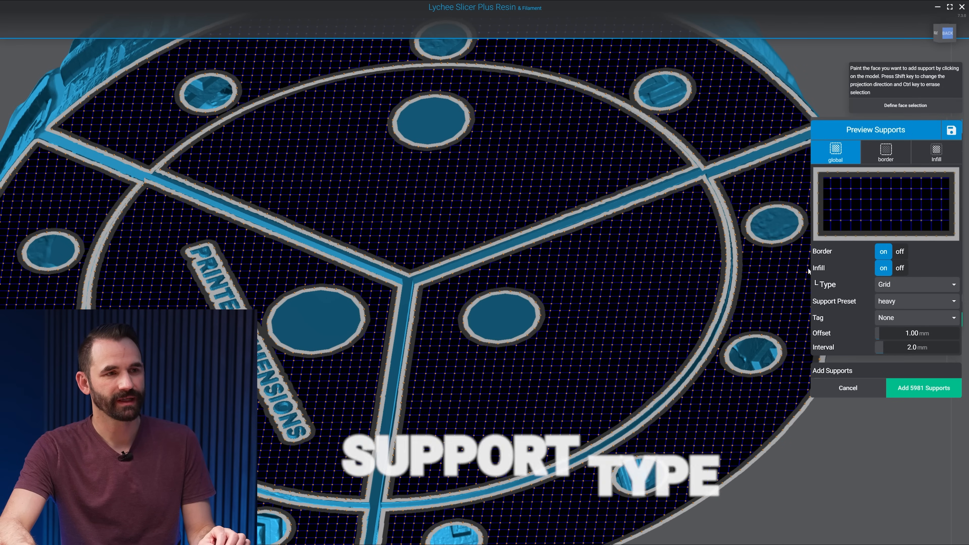
pyautogui.click(915, 288)
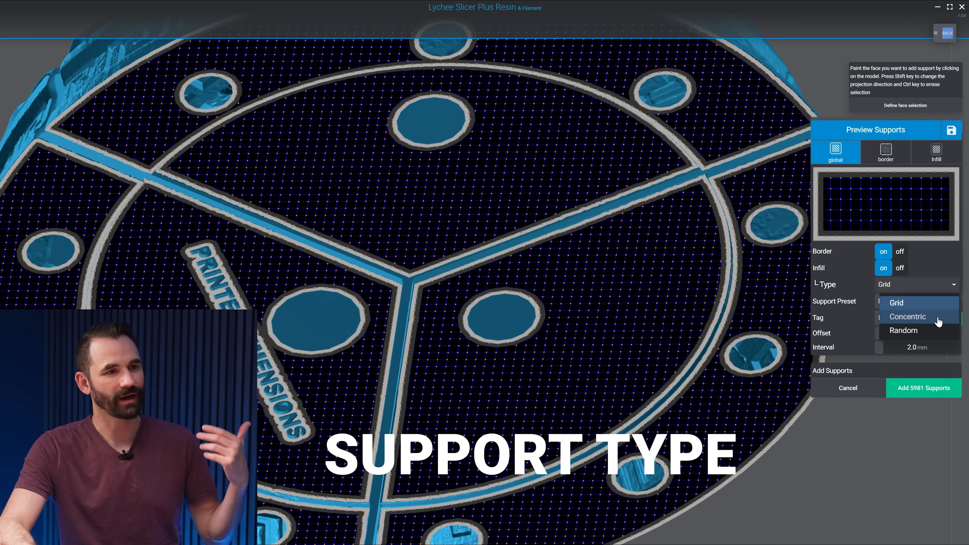
pyautogui.click(931, 304)
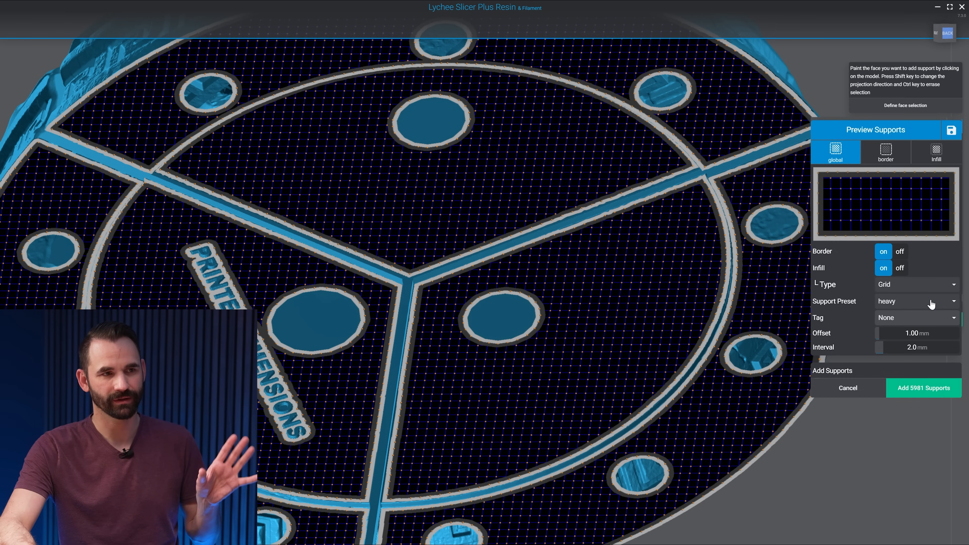
pyautogui.click(930, 321)
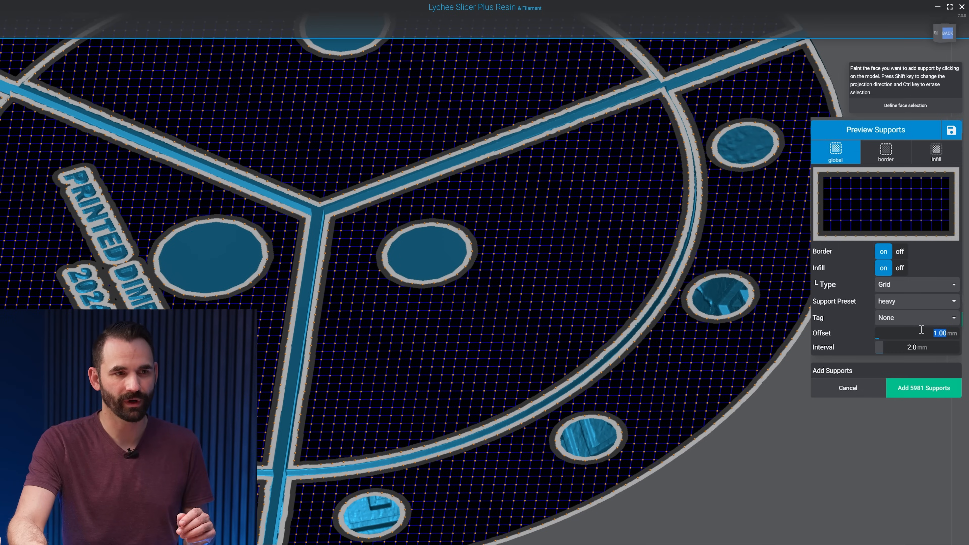
# Set the support offset to 4.00 mm and inspect the border and offset zones around the holes
pyautogui.press('Return')
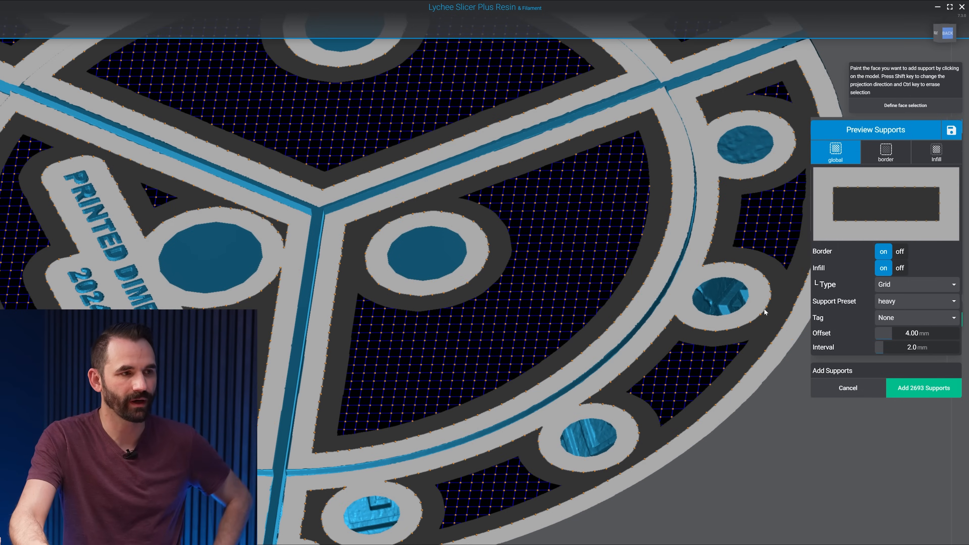
pyautogui.scroll(2, 746, 395)
pyautogui.moveTo(746, 396); pyautogui.dragTo(688, 297, button='middle')
pyautogui.scroll(1, 688, 298)
pyautogui.moveTo(708, 363); pyautogui.dragTo(724, 335, button='right')
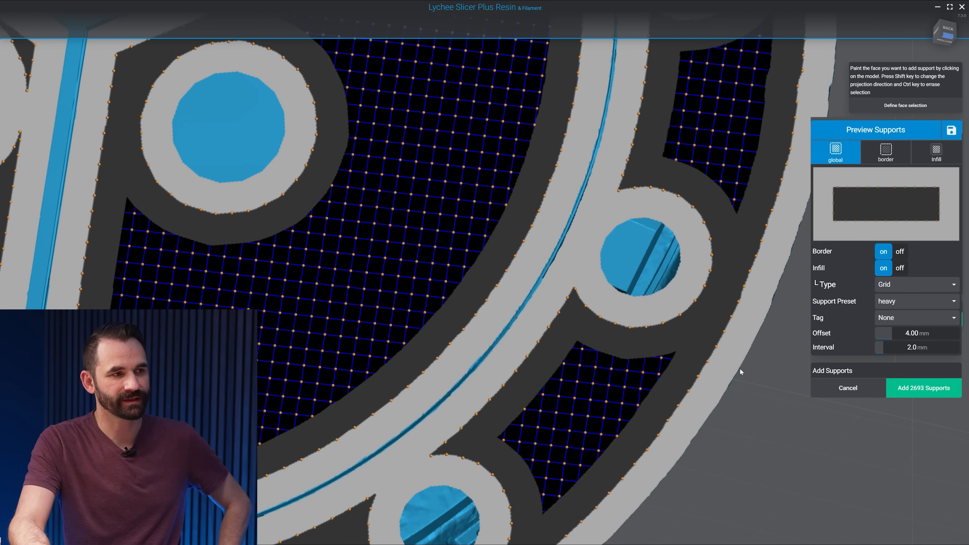
pyautogui.moveTo(767, 404); pyautogui.dragTo(726, 277, button='middle')
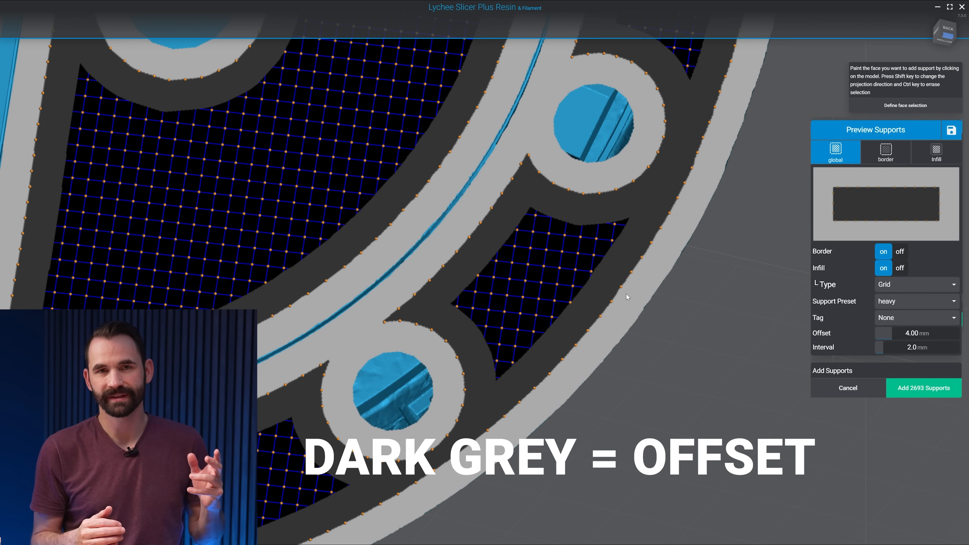
# Turn the border supports off to preview the Grid infill alone, and turn the border back on
pyautogui.scroll(3, 626, 294)
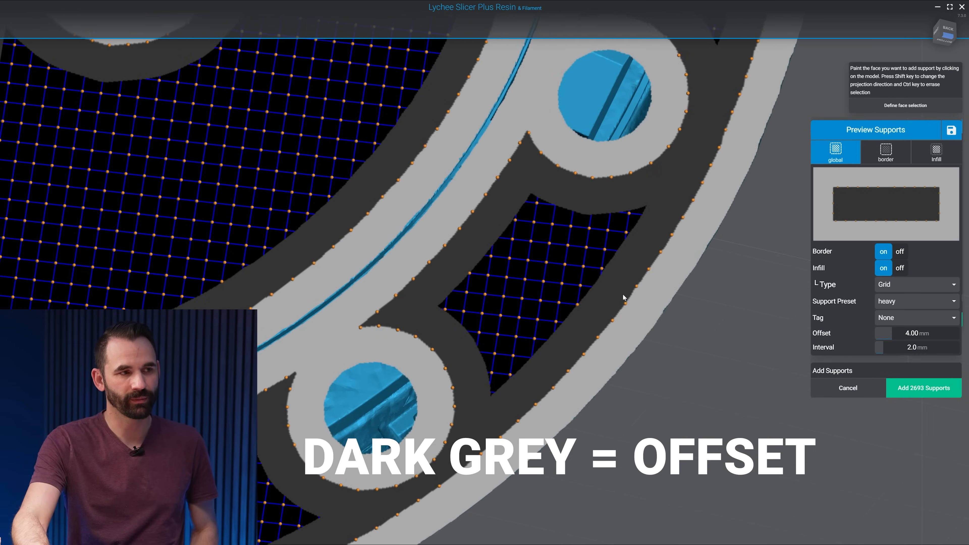
pyautogui.click(899, 251)
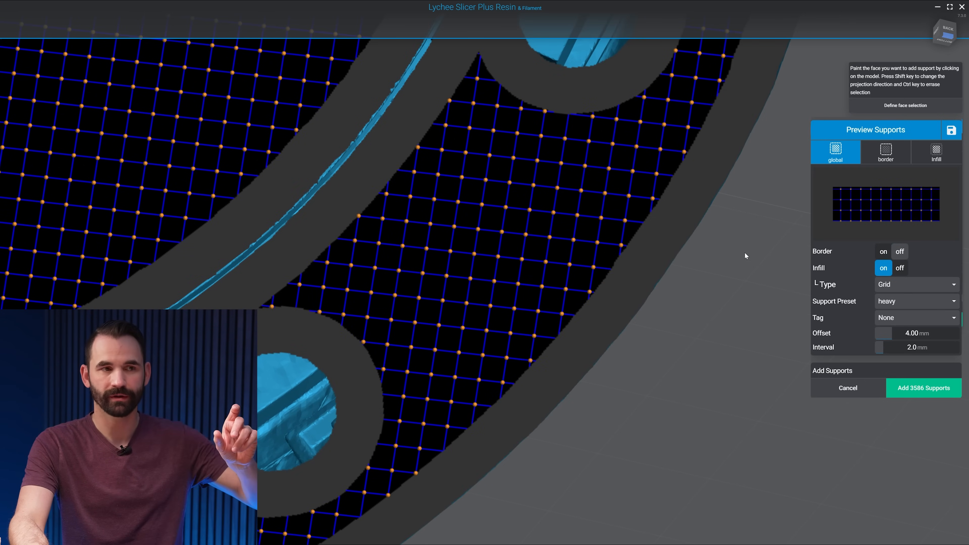
pyautogui.click(884, 251)
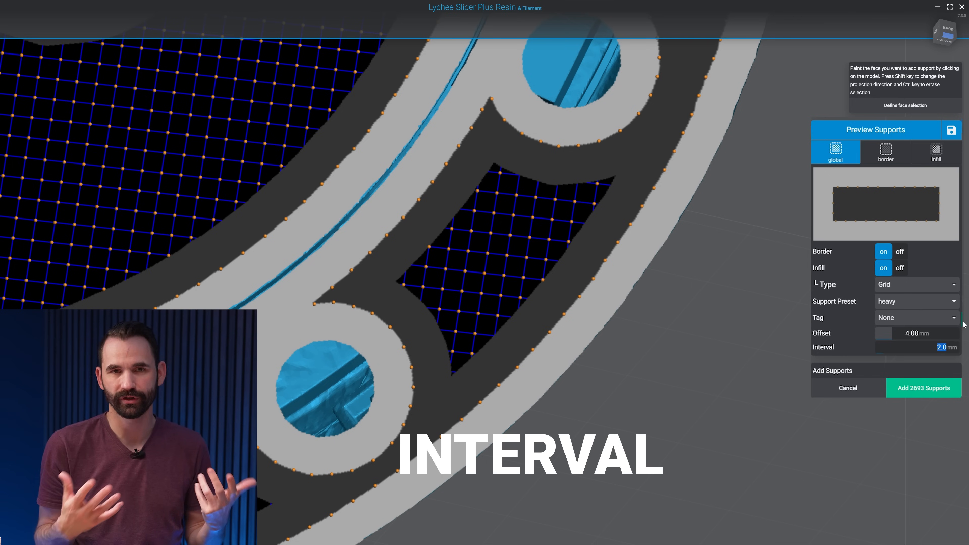
# Examine the spacing between neighbouring supports along the border and within the infill grid on the underside
pyautogui.scroll(3, 652, 298)
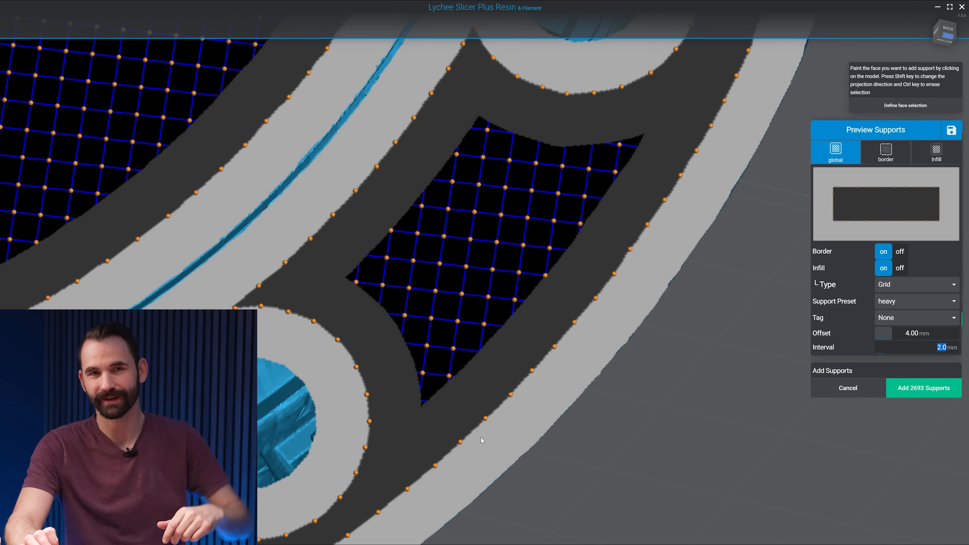
pyautogui.moveTo(419, 285); pyautogui.dragTo(720, 437, button='middle')
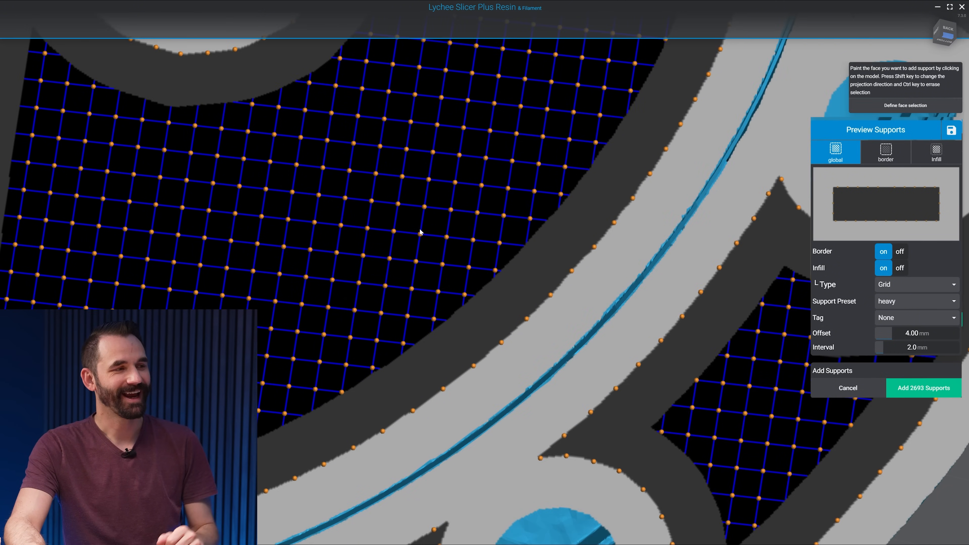
pyautogui.moveTo(318, 239); pyautogui.dragTo(526, 297, button='middle')
pyautogui.moveTo(615, 310); pyautogui.dragTo(226, 162, button='middle')
pyautogui.scroll(-4, 789, 352)
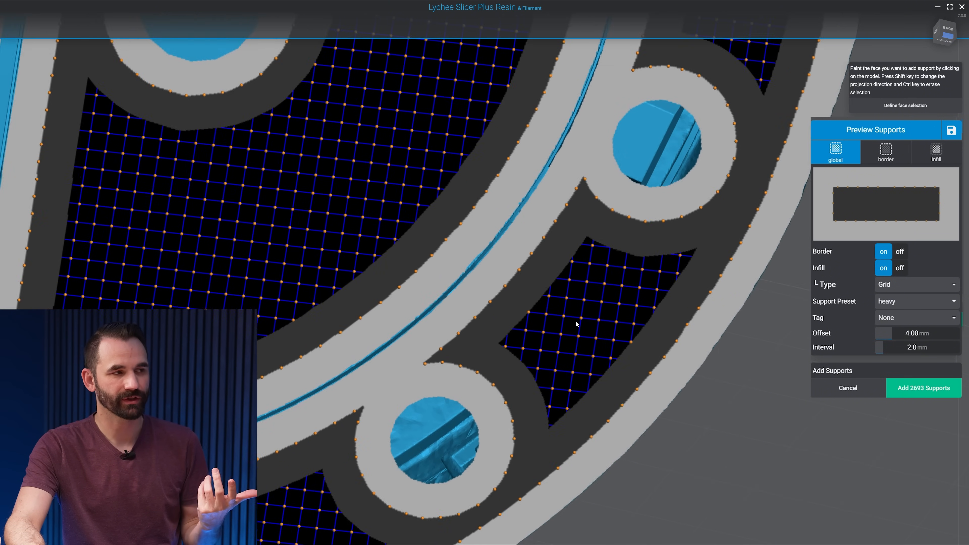
pyautogui.scroll(-2, 465, 278)
pyautogui.moveTo(762, 377); pyautogui.dragTo(861, 331, button='middle')
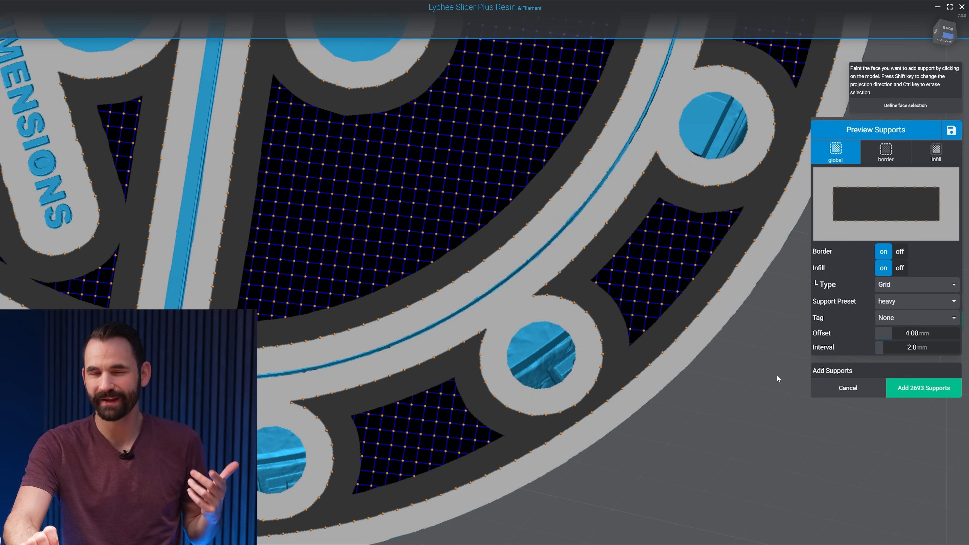
pyautogui.scroll(-5, 733, 375)
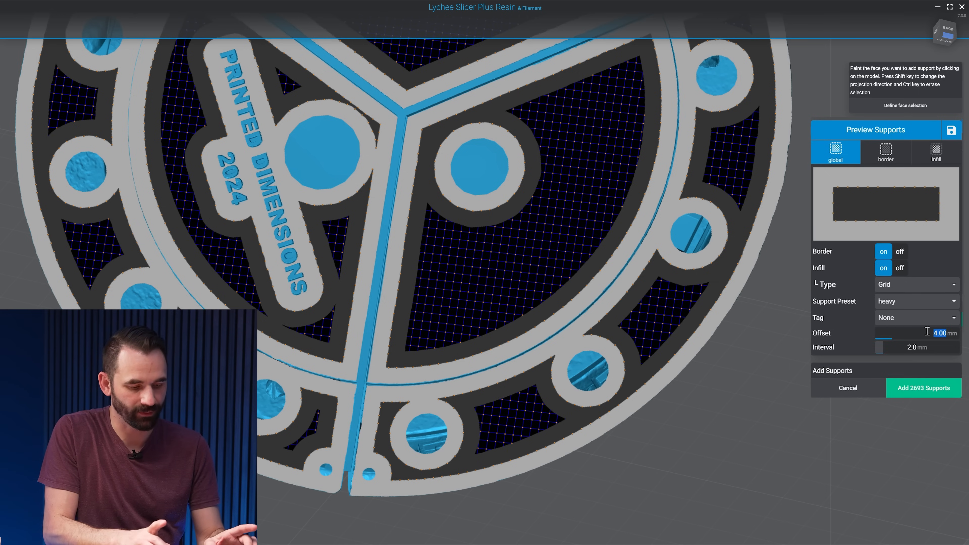
# Set the global support offset to 0.20 mm and open the border-specific settings
pyautogui.write('0.2')
pyautogui.press('Return')
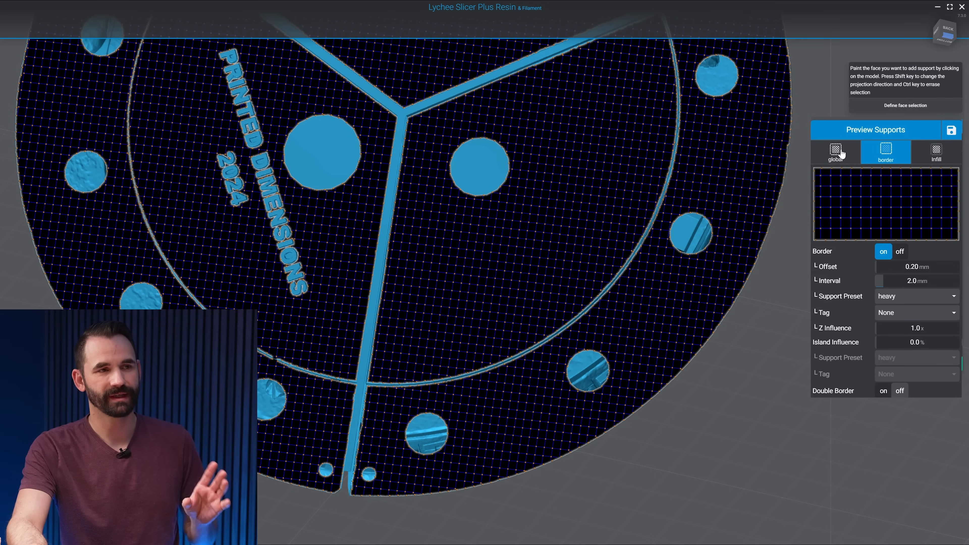
pyautogui.click(842, 154)
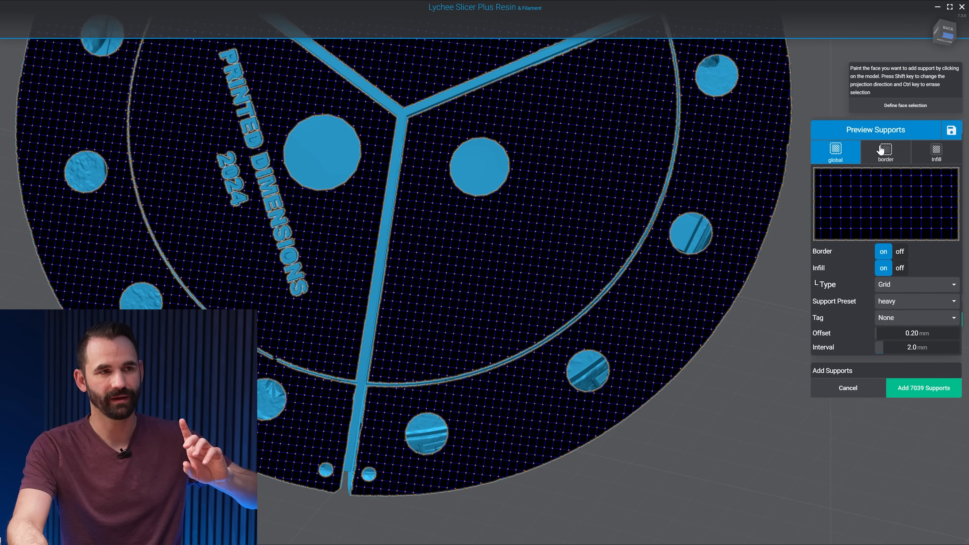
pyautogui.click(882, 151)
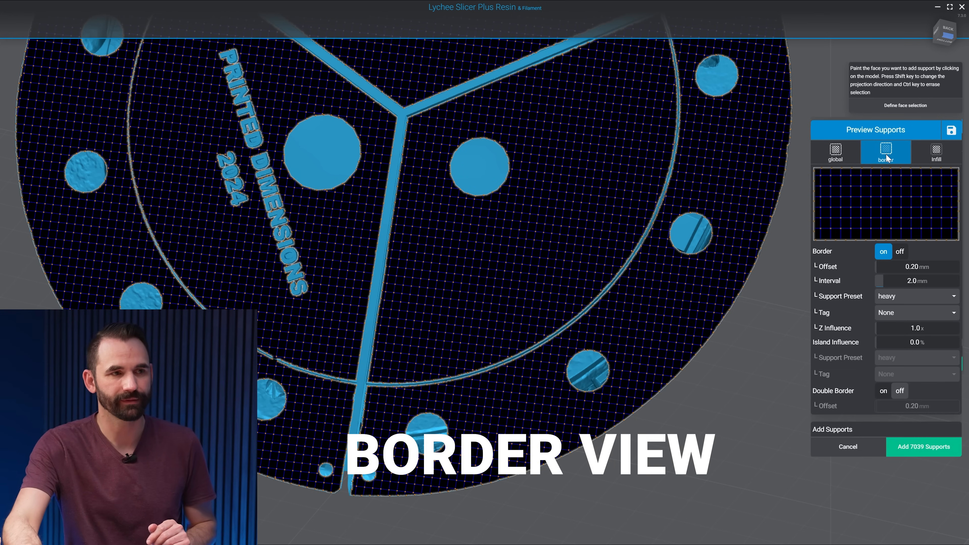
# Toggle the border supports off and on again in the border settings, comparing the preview along the model's edge
pyautogui.click(883, 251)
pyautogui.click(884, 251)
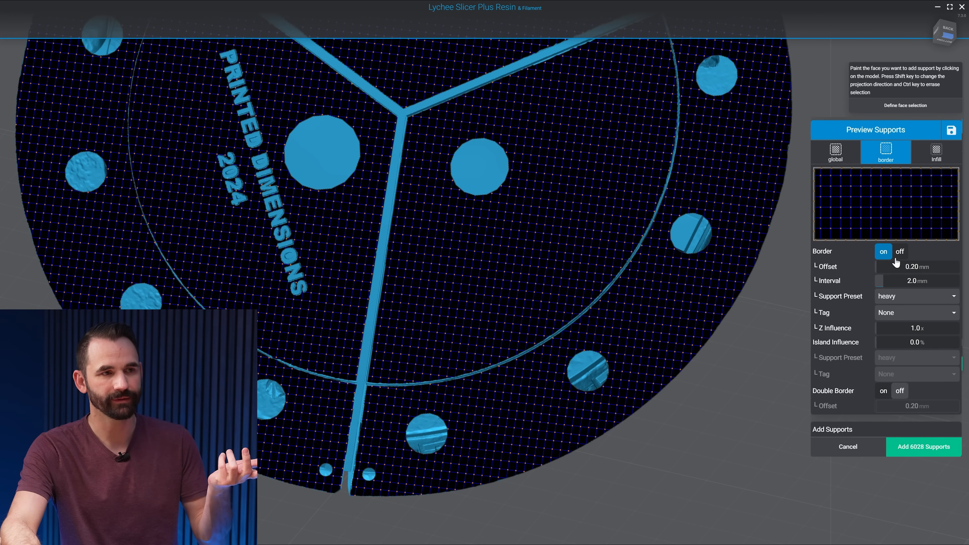
pyautogui.scroll(5, 793, 384)
pyautogui.moveTo(742, 339); pyautogui.dragTo(686, 331, button='middle')
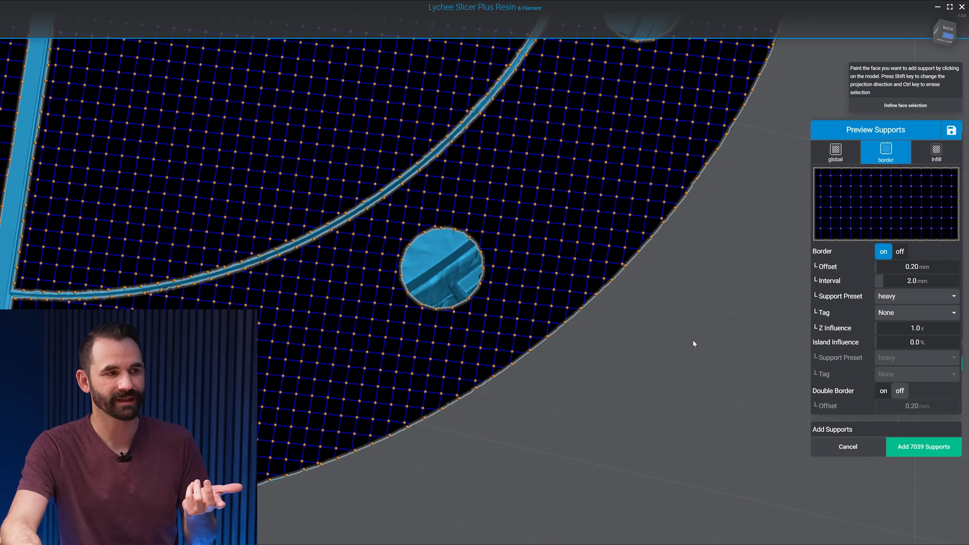
# Set the border offset to 3.00 mm and inspect the border supports along the outer edge and around the hole
pyautogui.scroll(2, 724, 345)
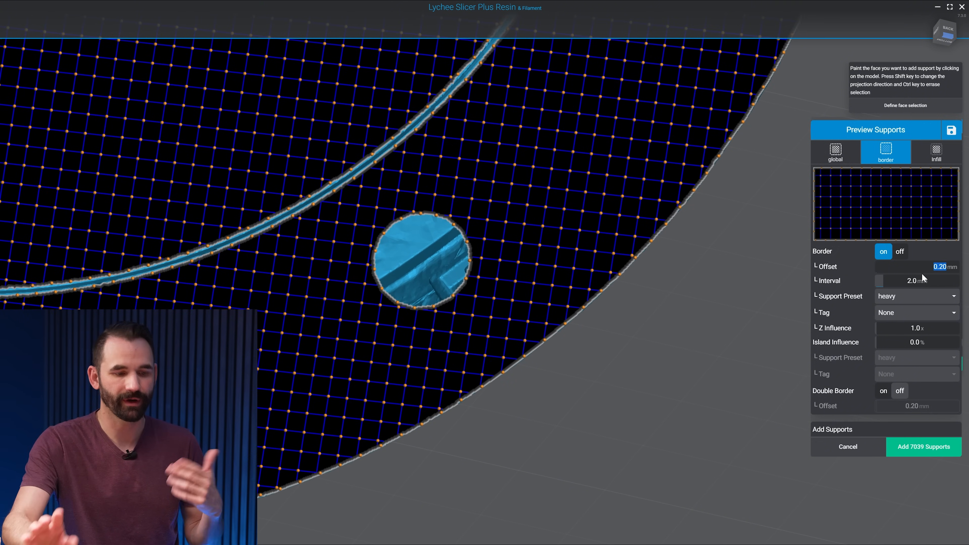
pyautogui.write('3')
pyautogui.press('Return')
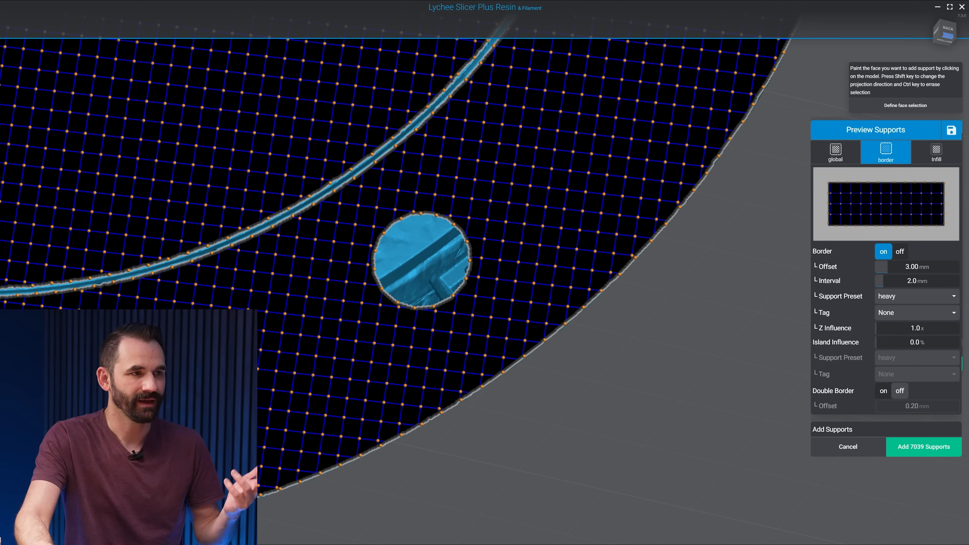
pyautogui.scroll(6, 550, 338)
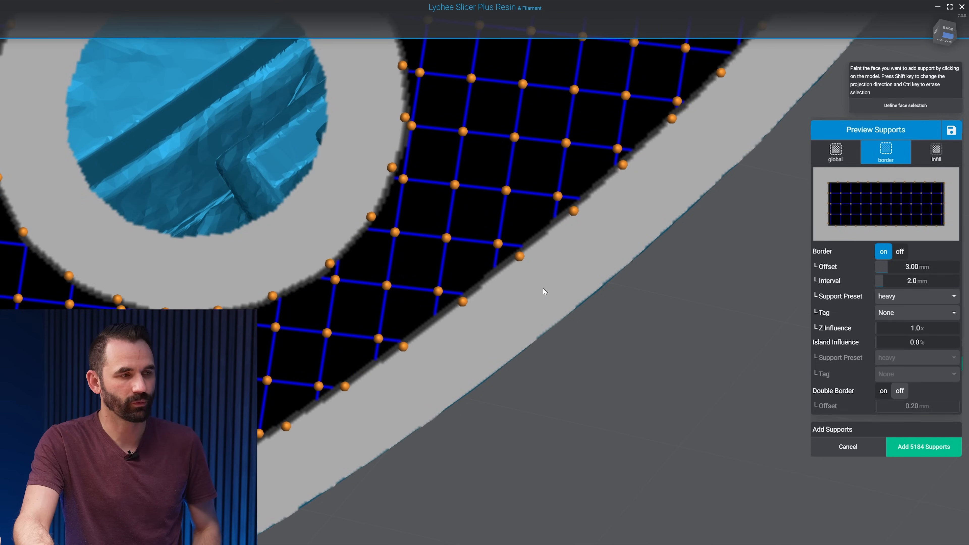
pyautogui.scroll(2, 502, 276)
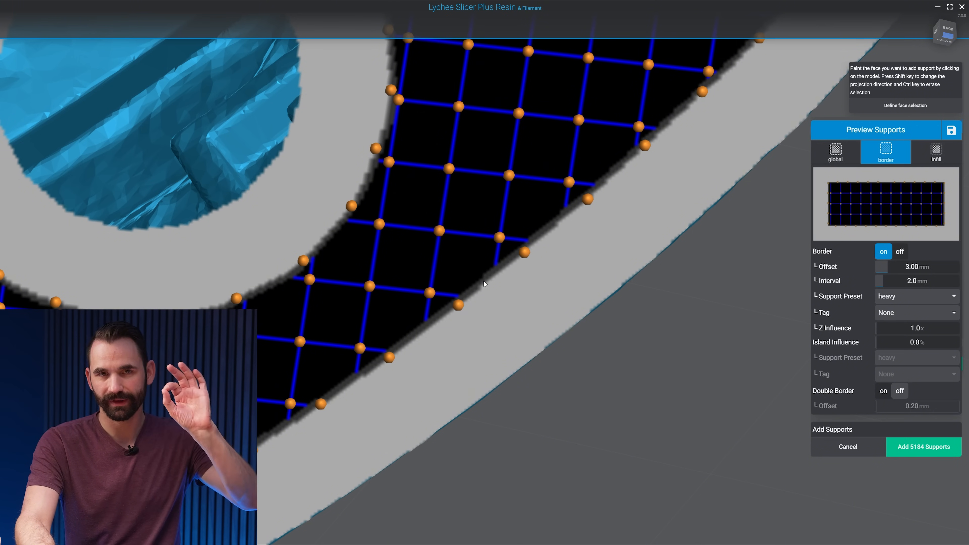
pyautogui.scroll(-8, 492, 286)
pyautogui.scroll(-3, 493, 279)
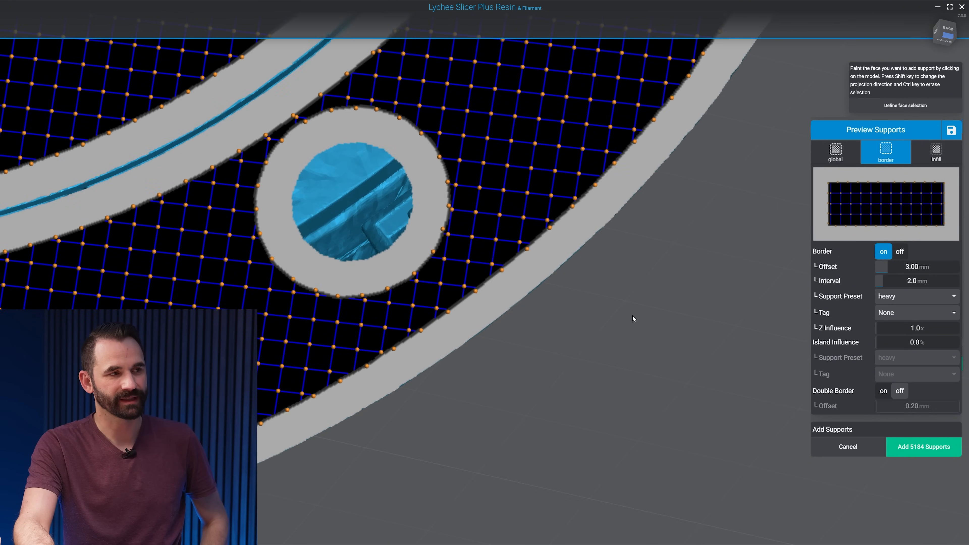
# Set the border offset to 20.00 mm and view the preview across the underside
pyautogui.moveTo(635, 316); pyautogui.dragTo(719, 291, button='middle')
pyautogui.click(919, 268)
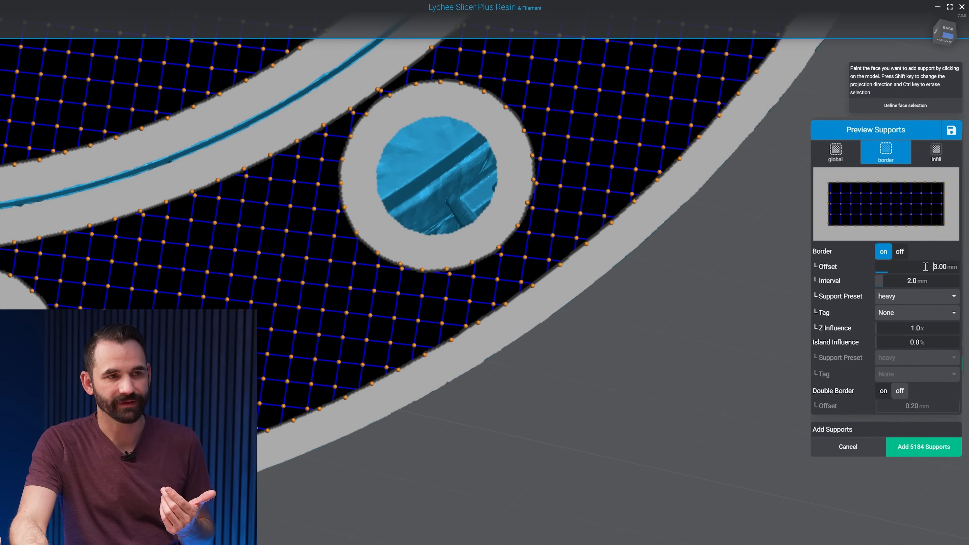
pyautogui.scroll(-5, 804, 284)
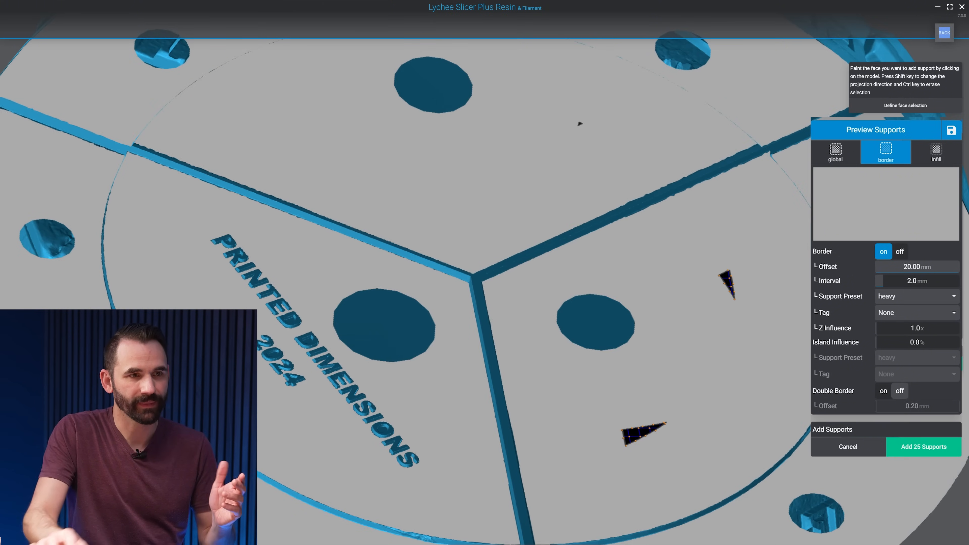
pyautogui.moveTo(804, 284); pyautogui.dragTo(661, 230, button='middle')
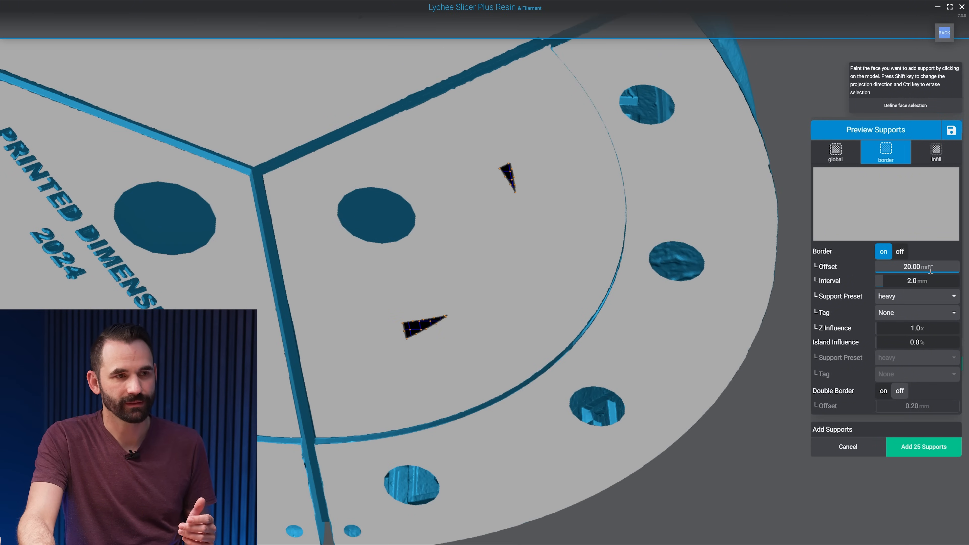
# Set the border offset to 0.30 mm and inspect the border supports close up along the outer edge
pyautogui.click(918, 269)
pyautogui.write('0.3')
pyautogui.press('Return')
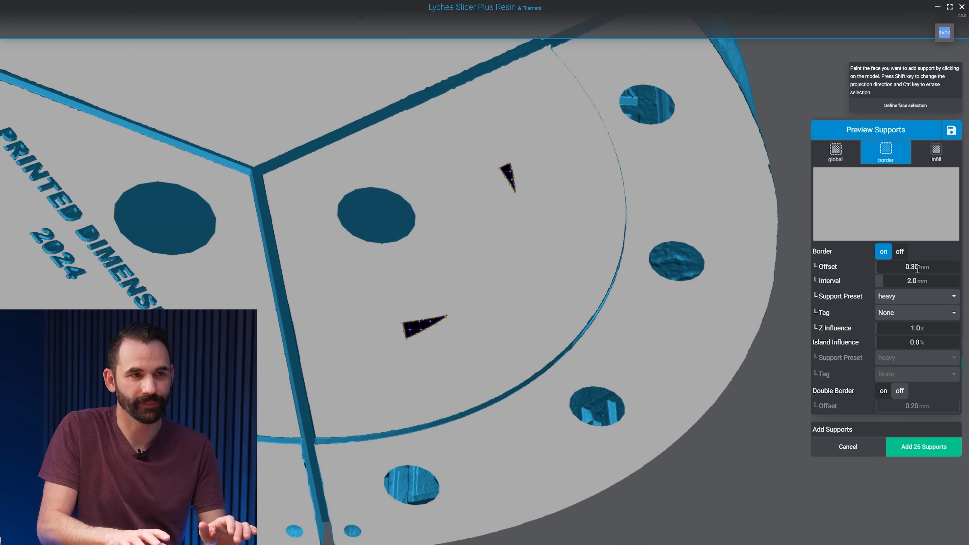
pyautogui.scroll(3, 760, 443)
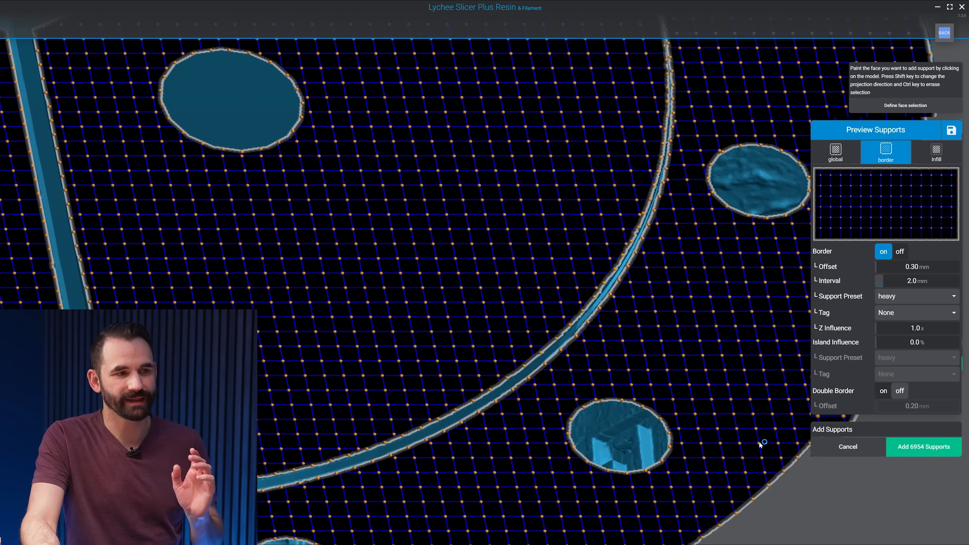
pyautogui.moveTo(760, 445); pyautogui.dragTo(616, 232, button='middle')
pyautogui.scroll(3, 463, 391)
pyautogui.moveTo(721, 263); pyautogui.dragTo(572, 338, button='middle')
pyautogui.scroll(4, 486, 342)
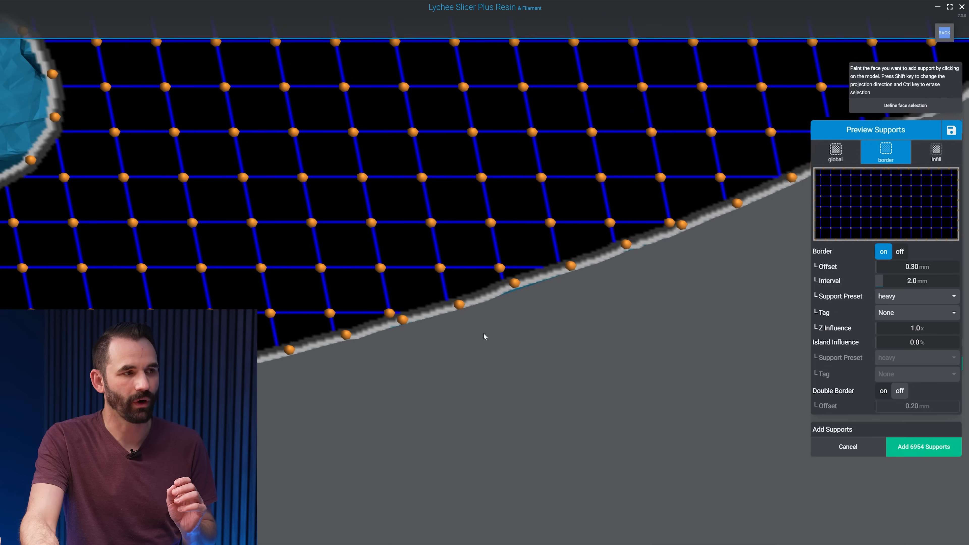
pyautogui.scroll(3, 460, 306)
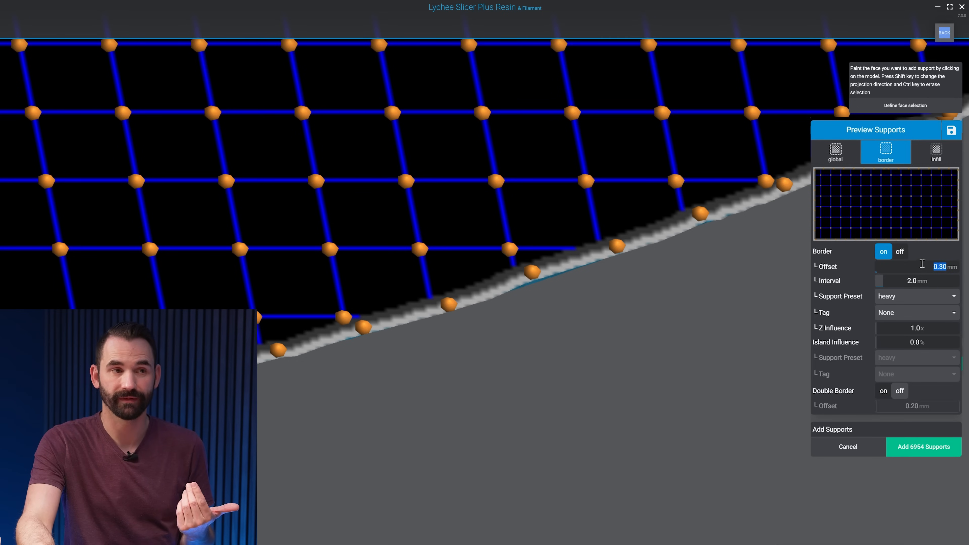
# Try border offsets of 0.20 mm and 0.40 mm, and return the border offset to 0.30 mm
pyautogui.write('0.2')
pyautogui.press('Return')
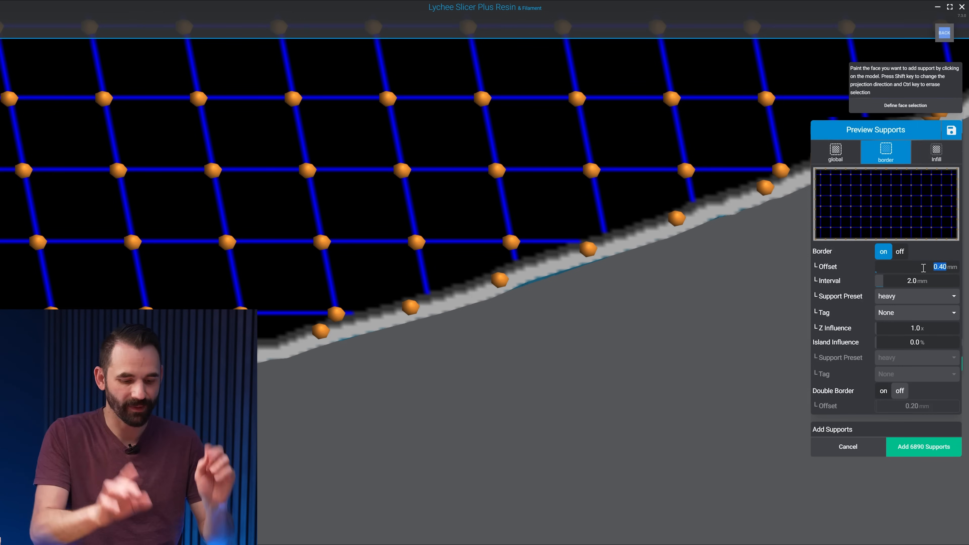
pyautogui.press('BackSpace')
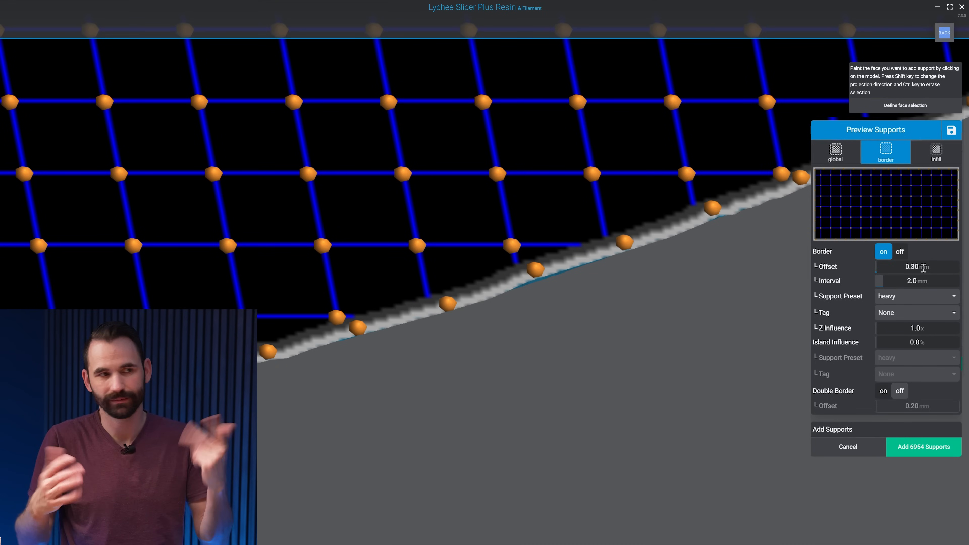
# Assign the Edge Dancer support preset to the border supports and inspect their tips along the model's outer edge
pyautogui.scroll(-4, 767, 304)
pyautogui.moveTo(751, 352); pyautogui.dragTo(684, 313, button='right')
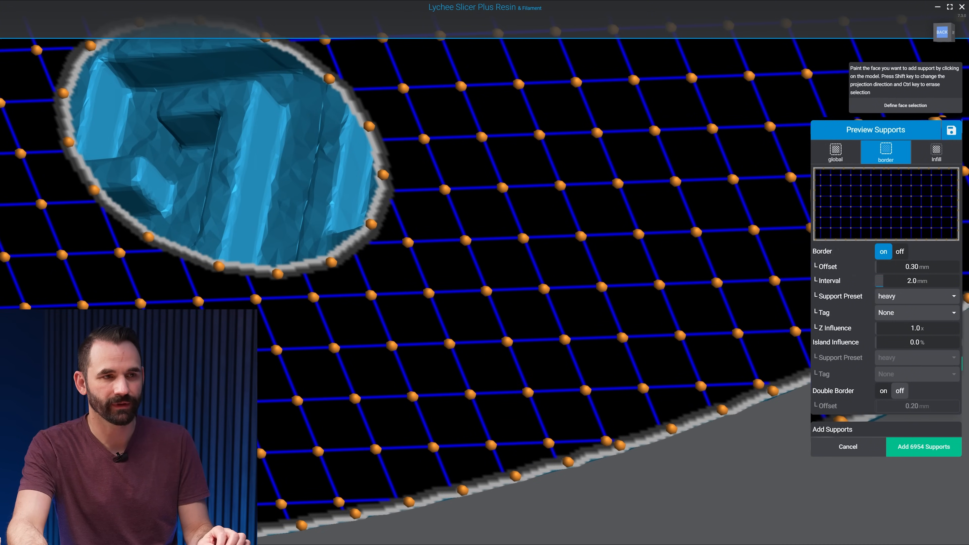
pyautogui.moveTo(803, 487); pyautogui.dragTo(703, 302, button='middle')
pyautogui.scroll(-4, 730, 313)
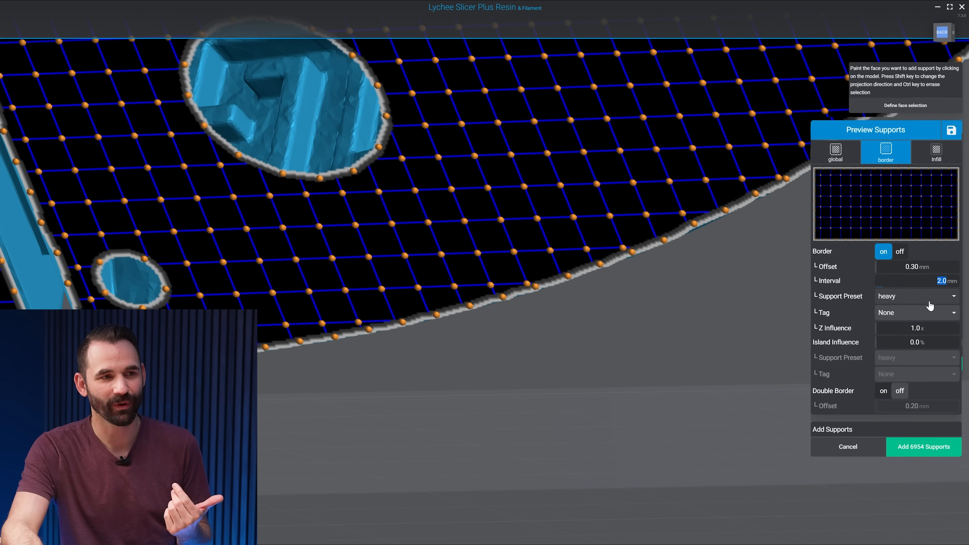
pyautogui.click(930, 302)
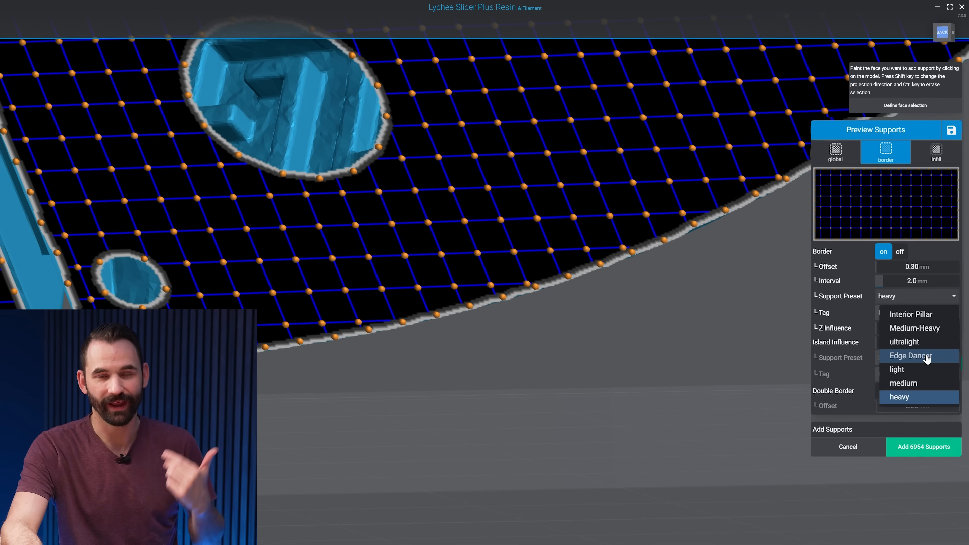
pyautogui.click(925, 356)
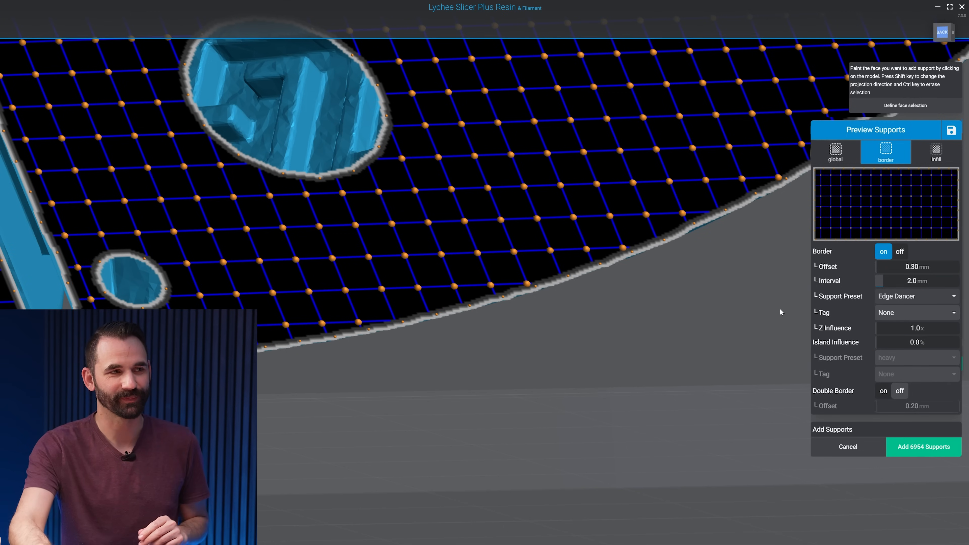
pyautogui.scroll(6, 741, 287)
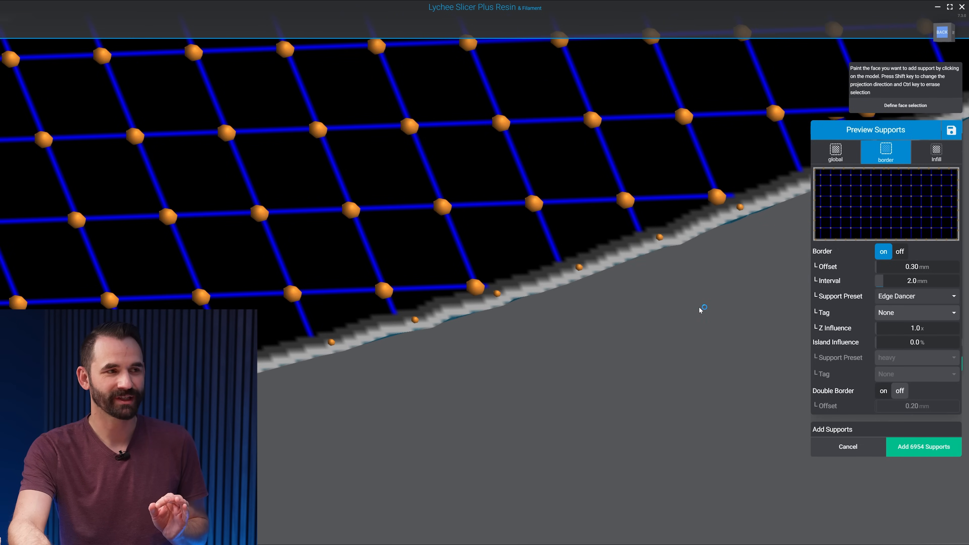
pyautogui.scroll(2, 597, 285)
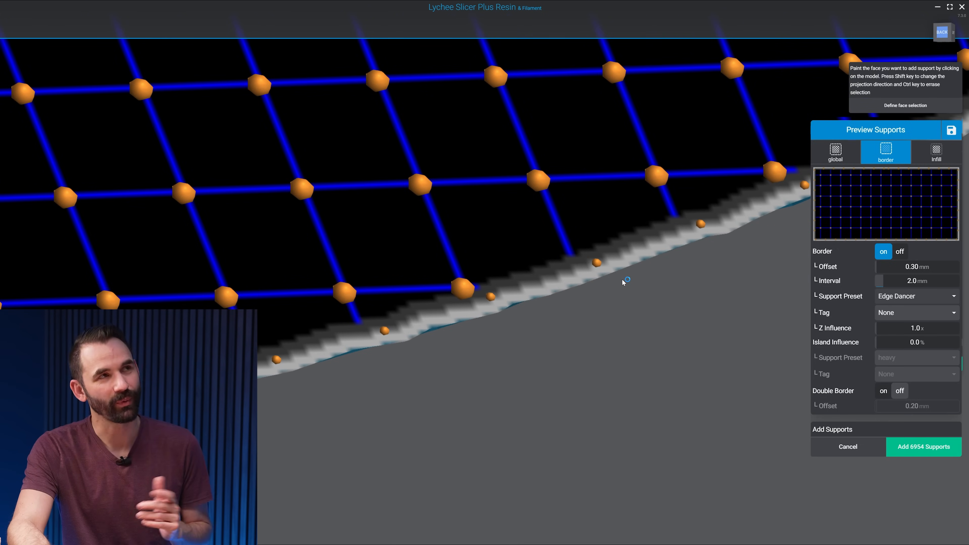
pyautogui.scroll(1, 655, 285)
pyautogui.moveTo(678, 338); pyautogui.dragTo(636, 333, button='right')
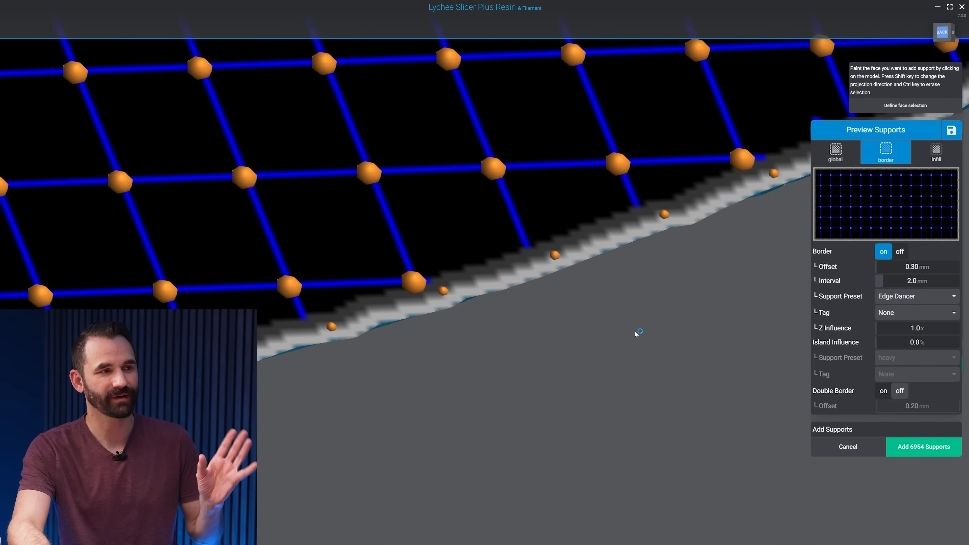
pyautogui.scroll(3, 566, 274)
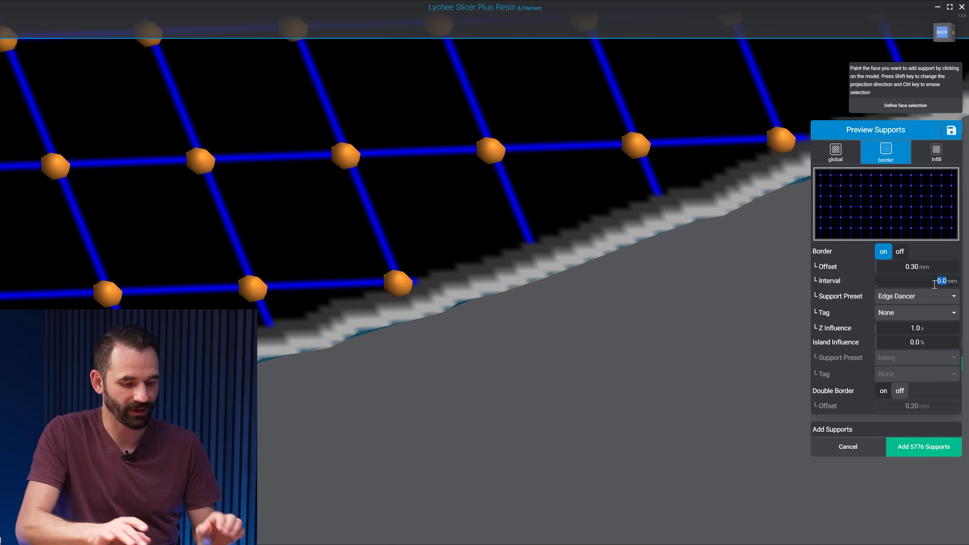
# Set the border interval to 0.1 mm and turn off the infill supports, leaving only border supports on the underside
pyautogui.write('0.1')
pyautogui.press('Return')
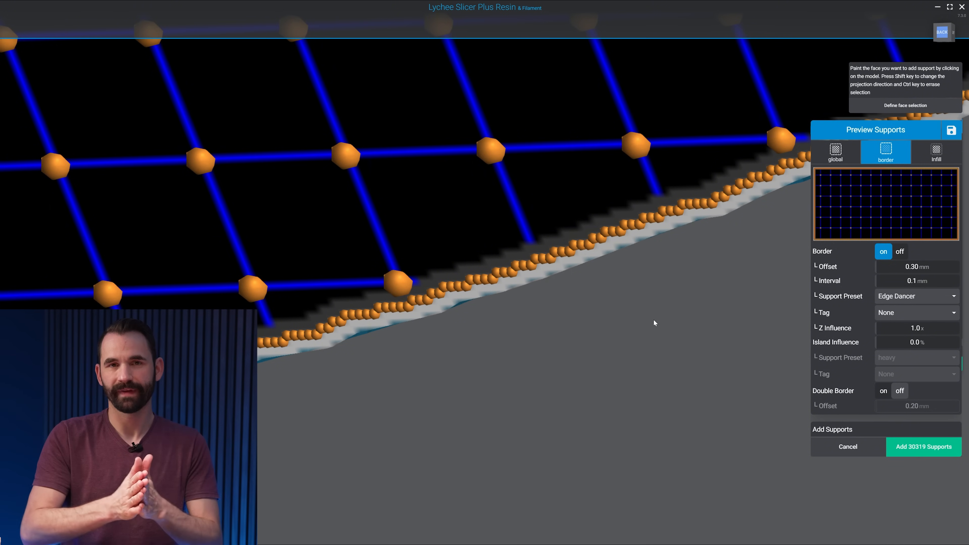
pyautogui.scroll(-10, 655, 322)
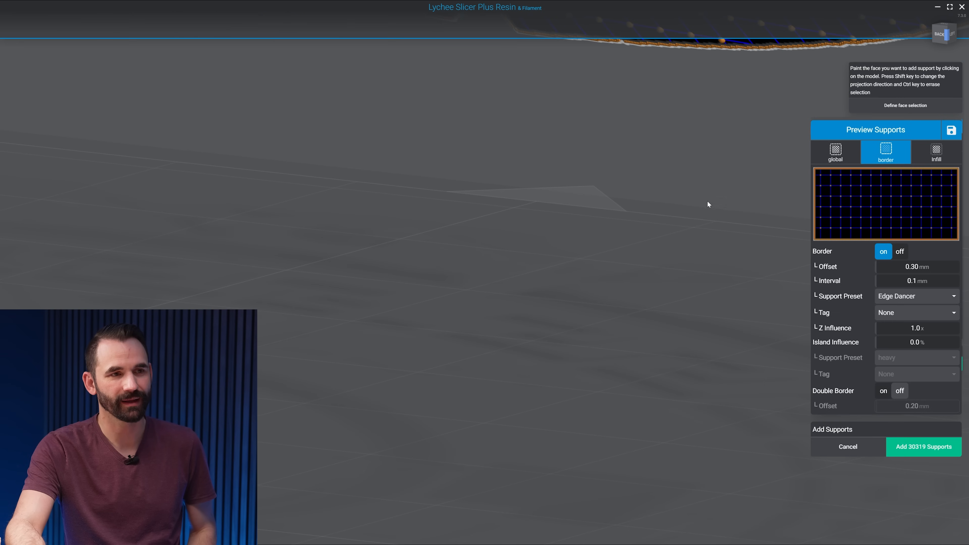
pyautogui.moveTo(707, 202); pyautogui.dragTo(709, 359, button='middle')
pyautogui.moveTo(709, 359); pyautogui.dragTo(844, 302, button='right')
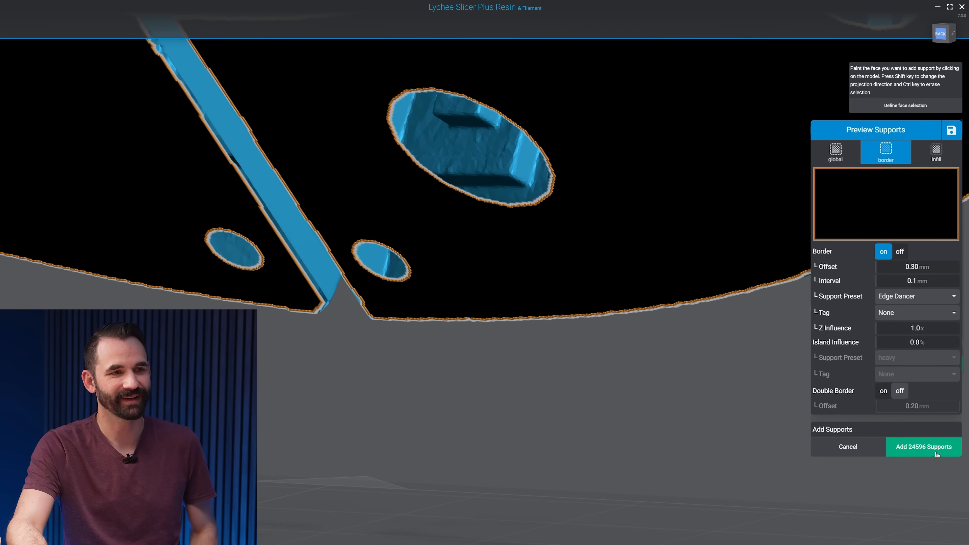
# Add the previewed border supports to the model and view the whole supported base
pyautogui.click(920, 453)
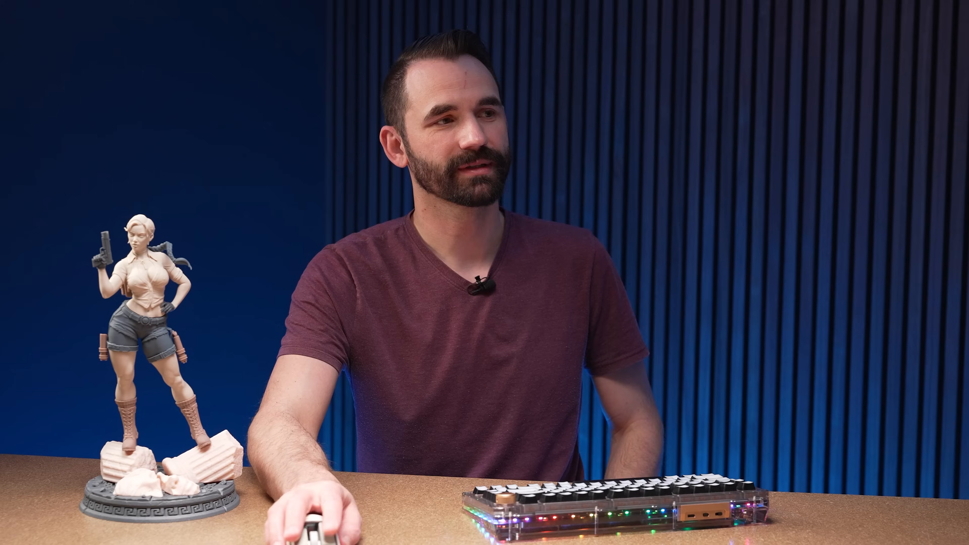
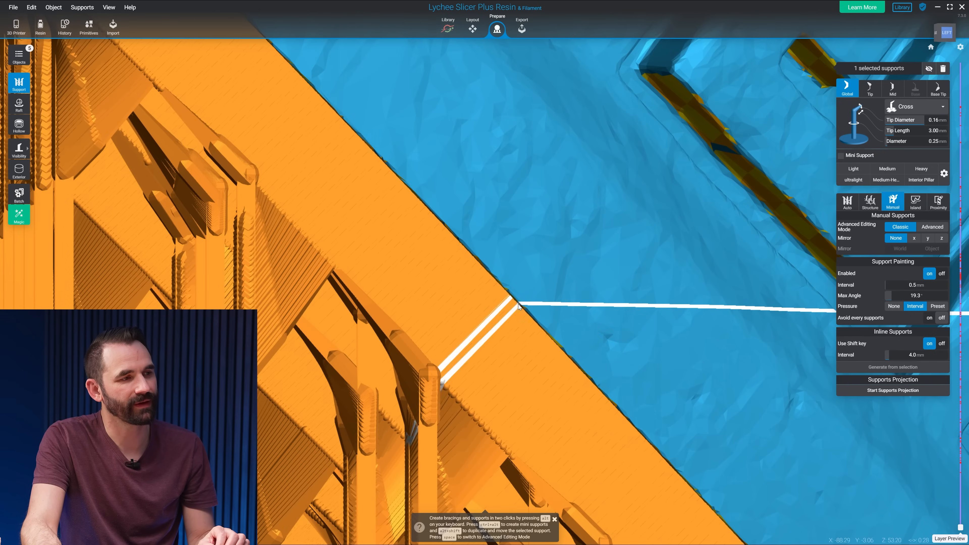
pyautogui.press('Home')
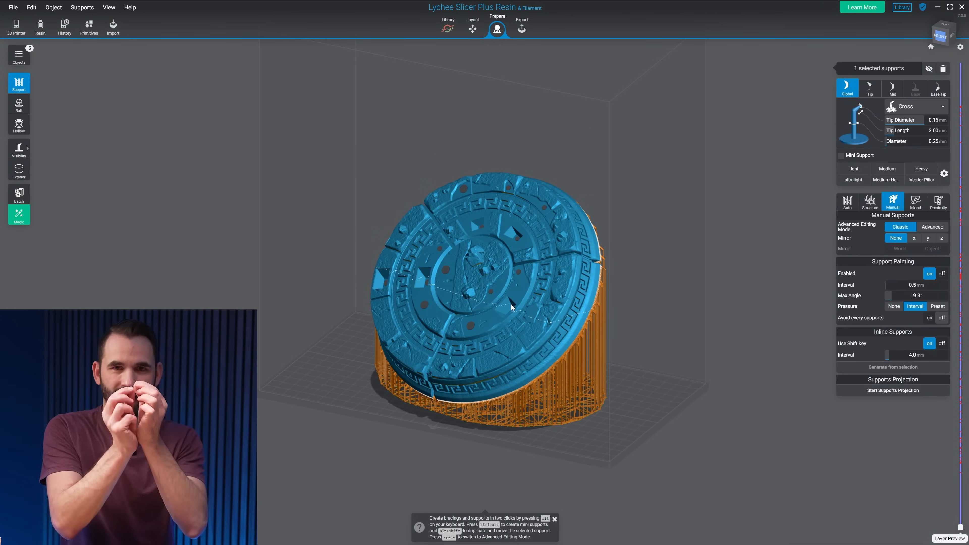
pyautogui.moveTo(619, 269); pyautogui.dragTo(594, 283, button='right')
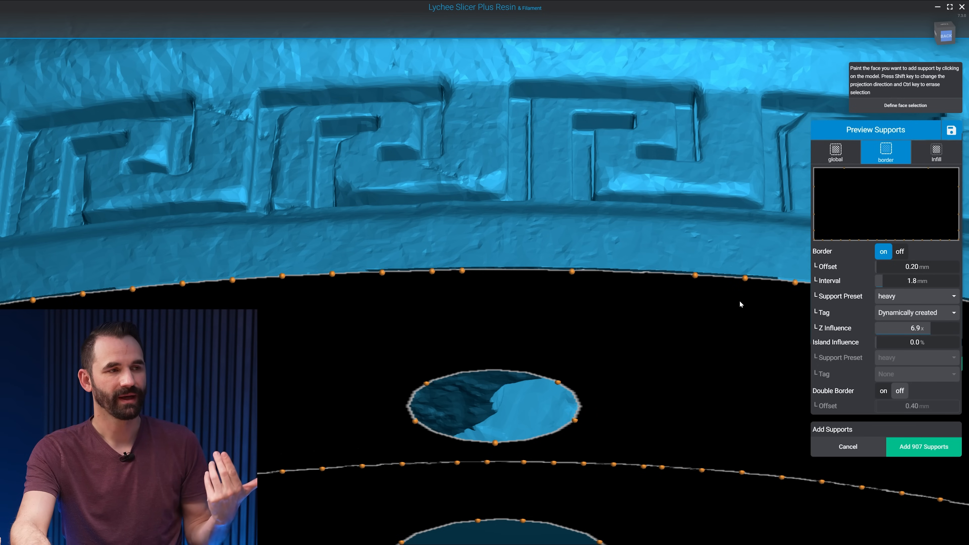
# Set the border supports' Z Influence to 10.0x
pyautogui.moveTo(739, 300); pyautogui.dragTo(522, 171, button='right')
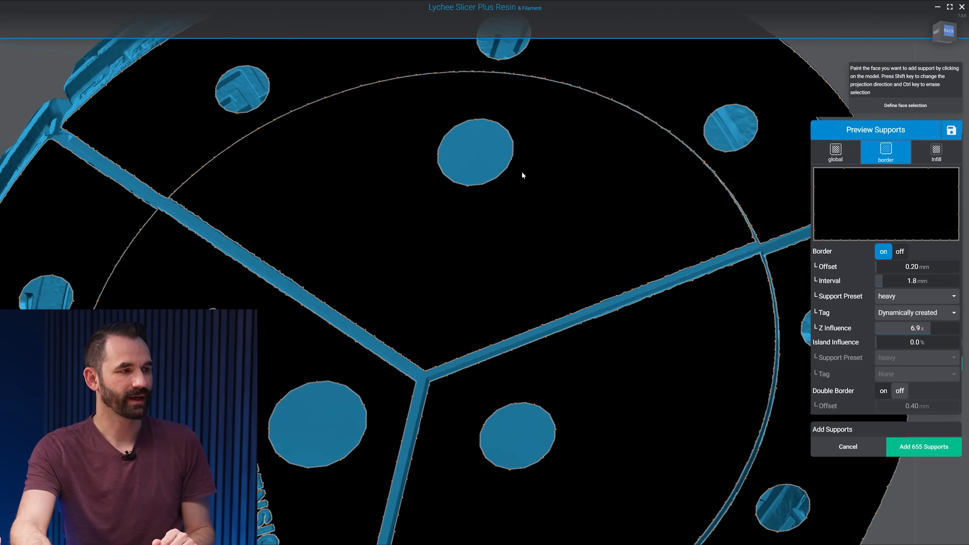
pyautogui.moveTo(521, 171); pyautogui.dragTo(562, 100, button='middle')
pyautogui.scroll(4, 419, 292)
pyautogui.moveTo(337, 315); pyautogui.dragTo(505, 317, button='middle')
pyautogui.scroll(2, 505, 317)
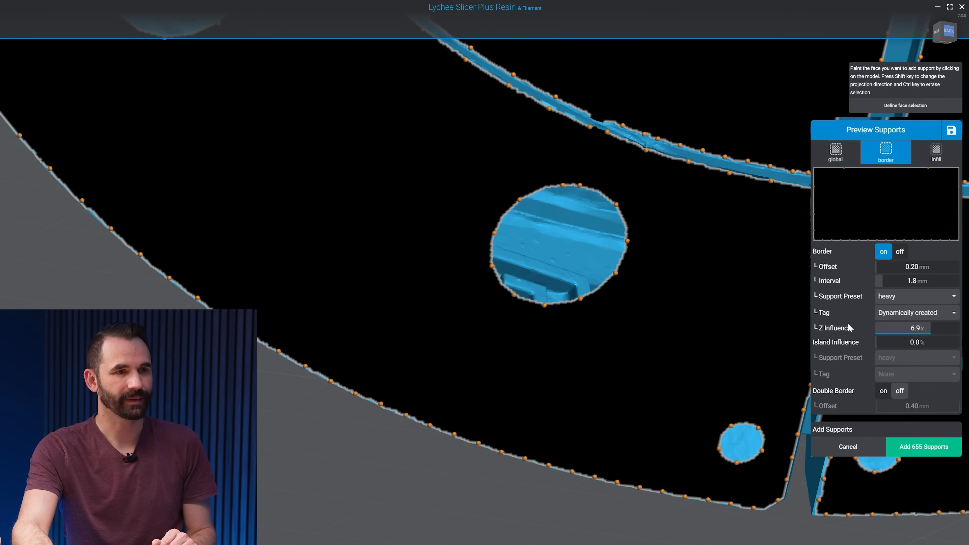
pyautogui.moveTo(675, 322); pyautogui.dragTo(476, 217, button='middle')
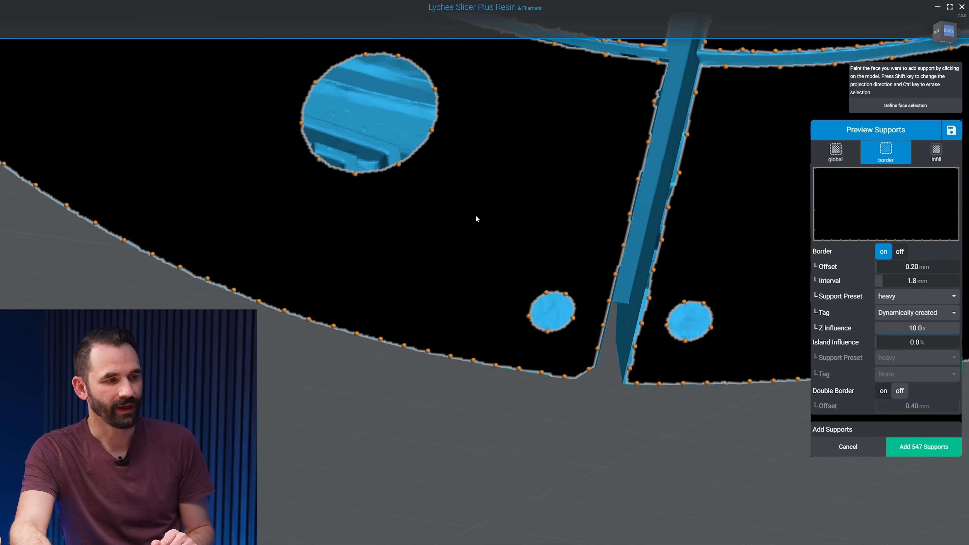
# Examine how the border support spacing varies with height along the outer edge, holes and grooves of the underside
pyautogui.scroll(2, 476, 217)
pyautogui.moveTo(242, 199); pyautogui.dragTo(542, 343, button='middle')
pyautogui.scroll(-2, 457, 282)
pyautogui.moveTo(457, 282); pyautogui.dragTo(554, 360, button='middle')
pyautogui.moveTo(395, 147); pyautogui.dragTo(464, 376, button='middle')
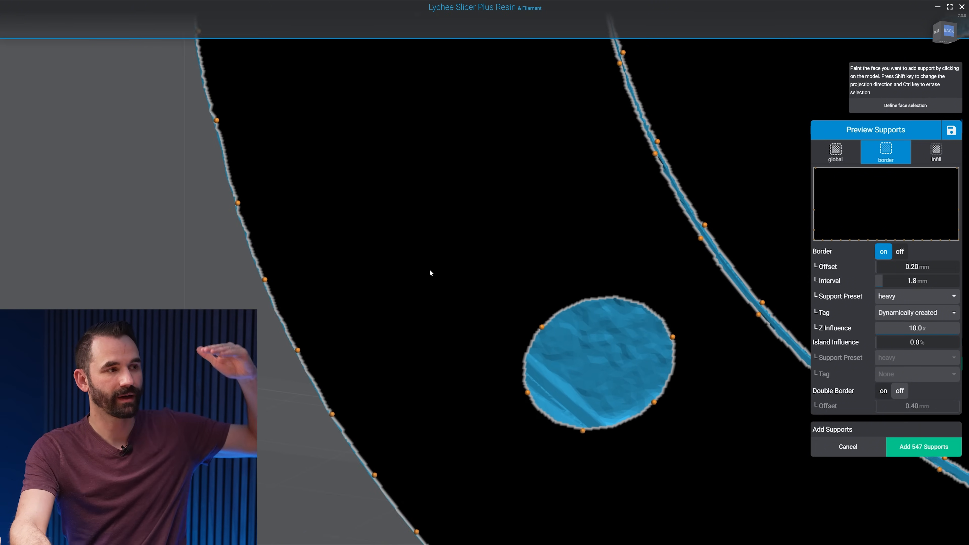
pyautogui.moveTo(429, 269); pyautogui.dragTo(443, 361, button='middle')
pyautogui.scroll(-2, 443, 361)
pyautogui.moveTo(405, 247); pyautogui.dragTo(406, 416, button='middle')
pyautogui.moveTo(370, 148); pyautogui.dragTo(390, 325, button='middle')
pyautogui.scroll(-2, 389, 325)
pyautogui.moveTo(664, 107); pyautogui.dragTo(502, 316, button='middle')
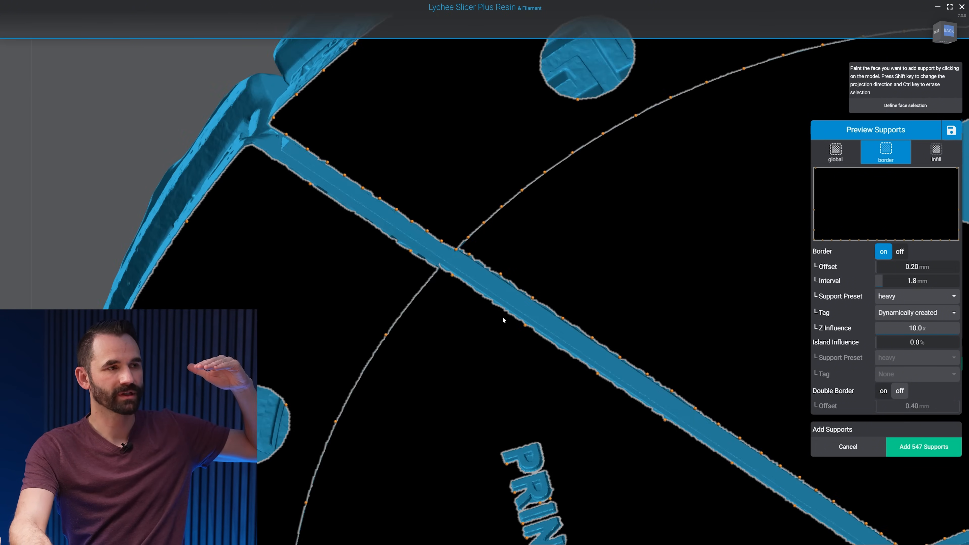
pyautogui.moveTo(732, 191); pyautogui.dragTo(485, 310, button='middle')
pyautogui.scroll(-4, 485, 310)
pyautogui.moveTo(687, 338); pyautogui.dragTo(576, 258, button='middle')
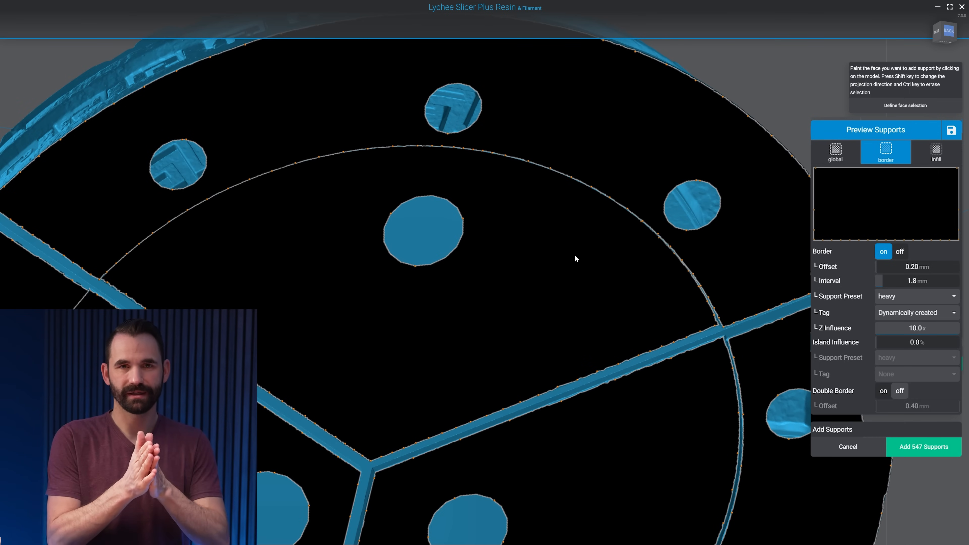
pyautogui.moveTo(566, 310); pyautogui.dragTo(531, 80, button='middle')
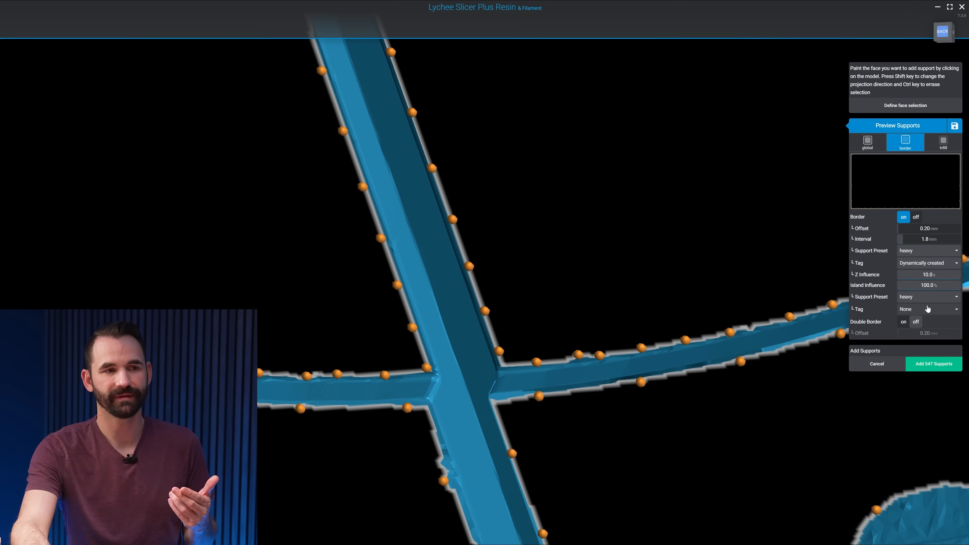
# Open the tag options for the border's island influence supports
pyautogui.click(927, 309)
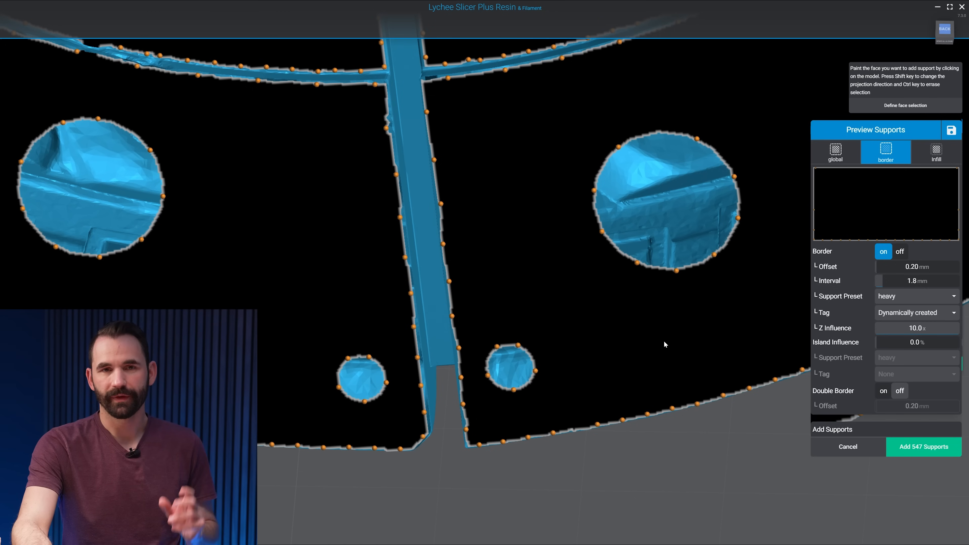
# Turn on Double Border and try offsets of 0.50 mm, 1 mm and 2.00 mm around the slot and small holes
pyautogui.click(884, 390)
pyautogui.moveTo(597, 338); pyautogui.dragTo(681, 294, button='middle')
pyautogui.scroll(5, 630, 387)
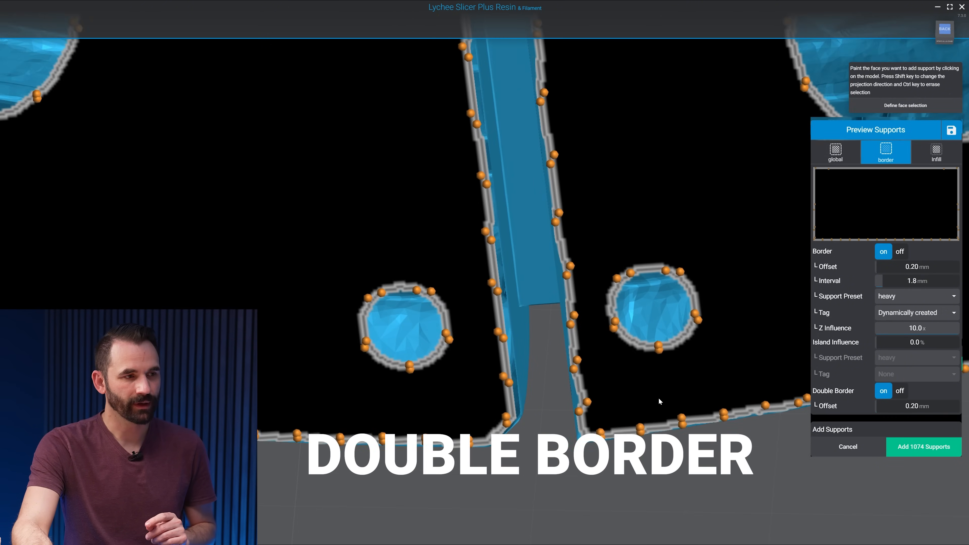
pyautogui.moveTo(656, 396); pyautogui.dragTo(603, 321, button='middle')
pyautogui.scroll(3, 572, 336)
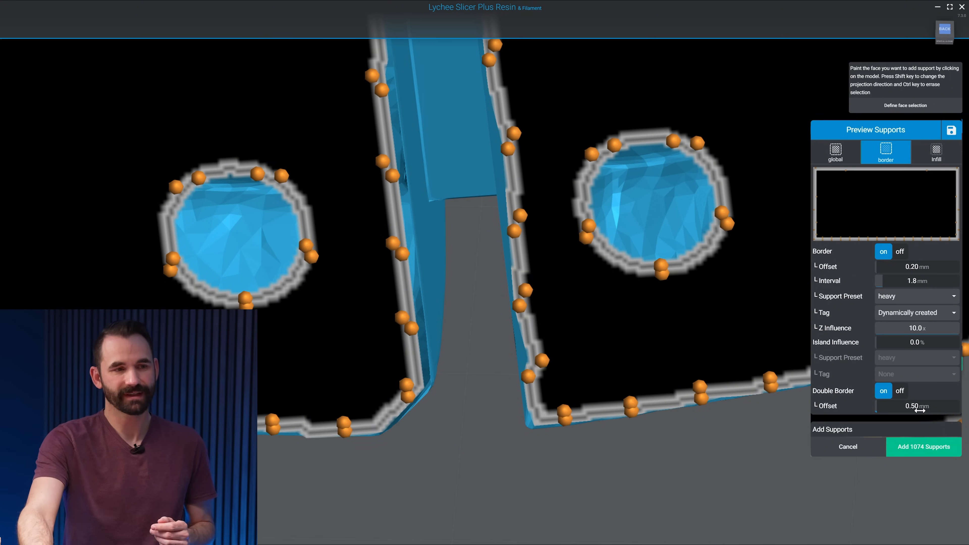
pyautogui.write('1')
pyautogui.press('Return')
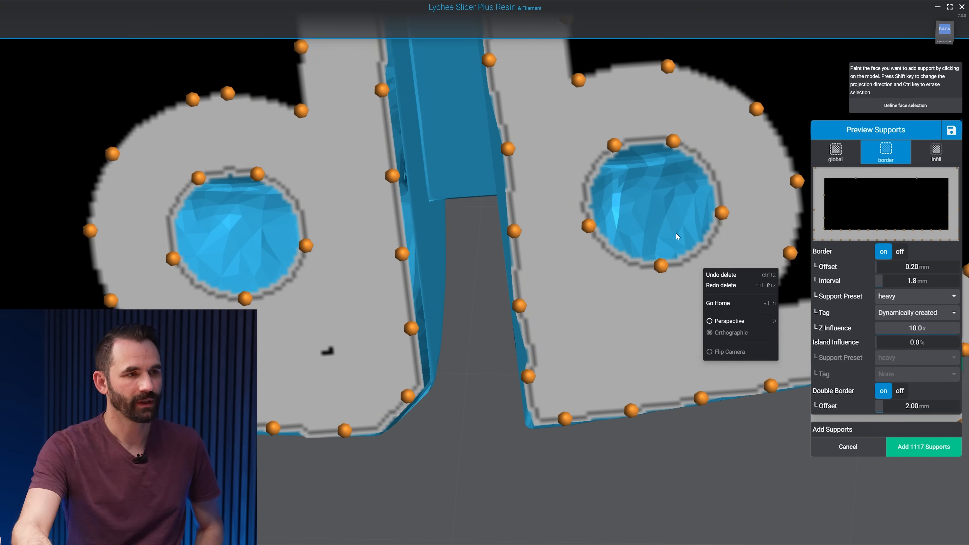
# Try a double border offset of 1.50 mm, inspect both support rows on the underside, and turn Double Border off
pyautogui.scroll(-5, 681, 181)
pyautogui.moveTo(737, 139); pyautogui.dragTo(654, 248, button='middle')
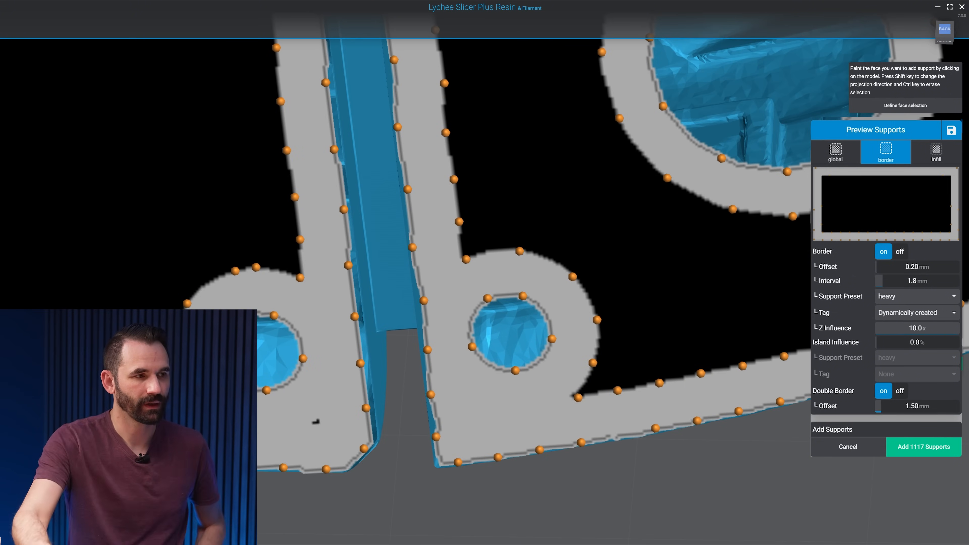
pyautogui.scroll(-3, 584, 408)
pyautogui.moveTo(584, 409); pyautogui.dragTo(672, 323, button='right')
pyautogui.scroll(-3, 618, 335)
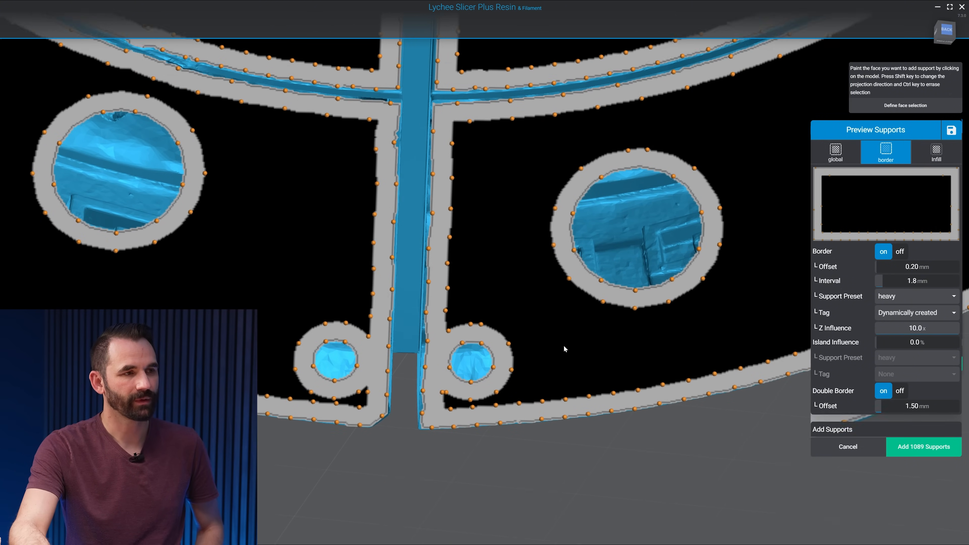
pyautogui.moveTo(563, 346); pyautogui.dragTo(559, 365, button='right')
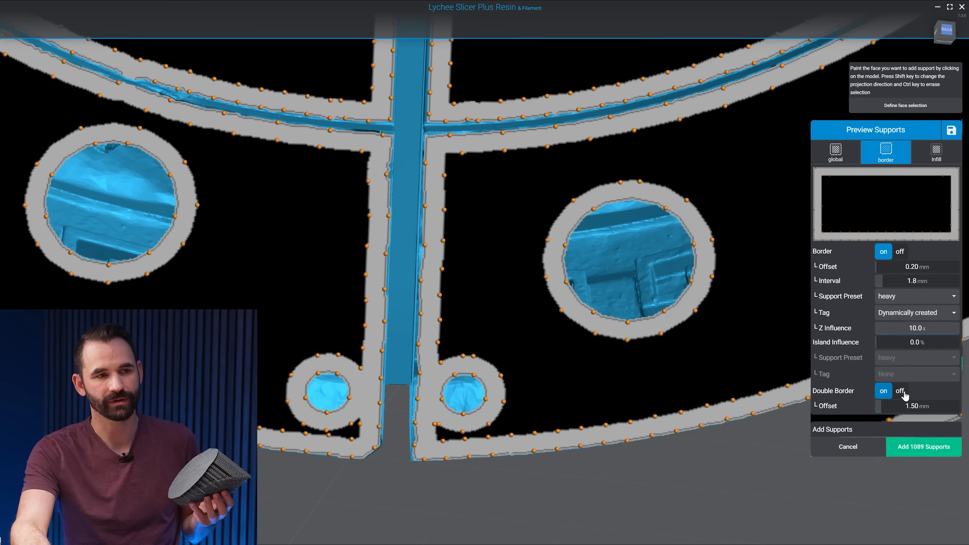
pyautogui.click(900, 391)
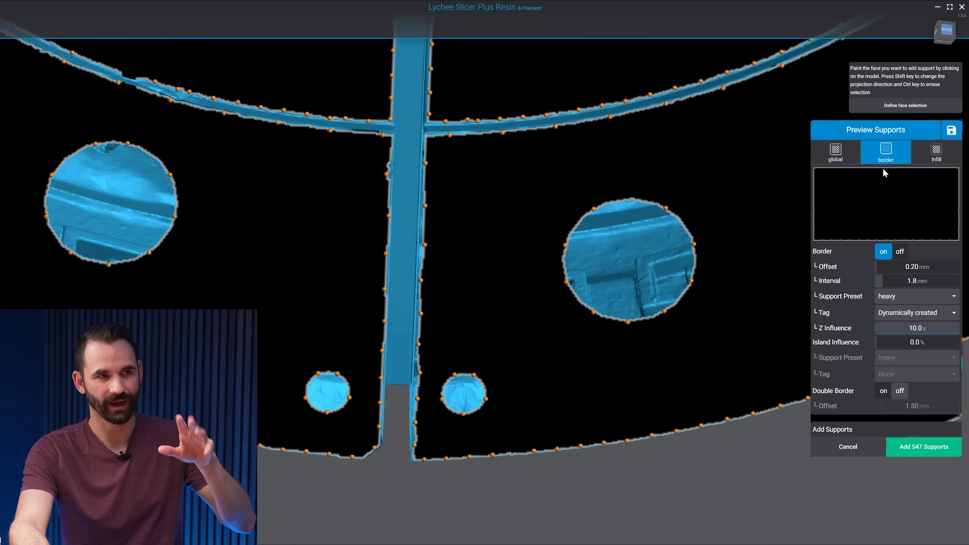
# Turn on infill supports of type Grid and view their coverage across the whole underside
pyautogui.click(935, 152)
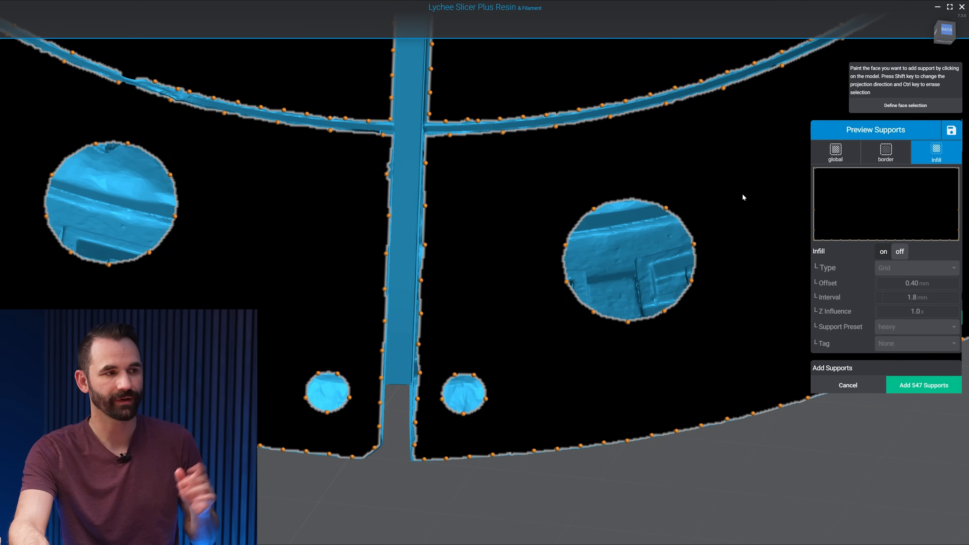
pyautogui.moveTo(743, 193); pyautogui.dragTo(676, 245, button='right')
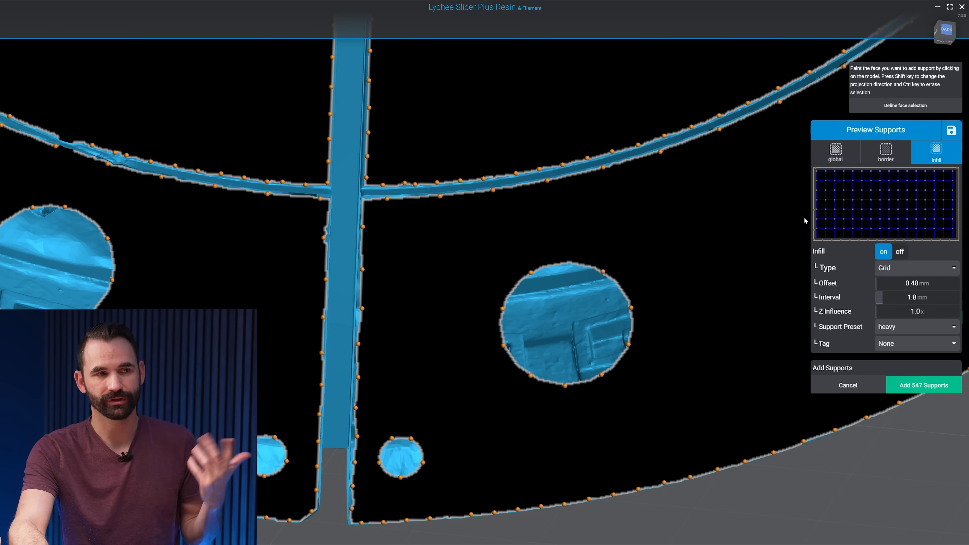
pyautogui.scroll(-5, 743, 226)
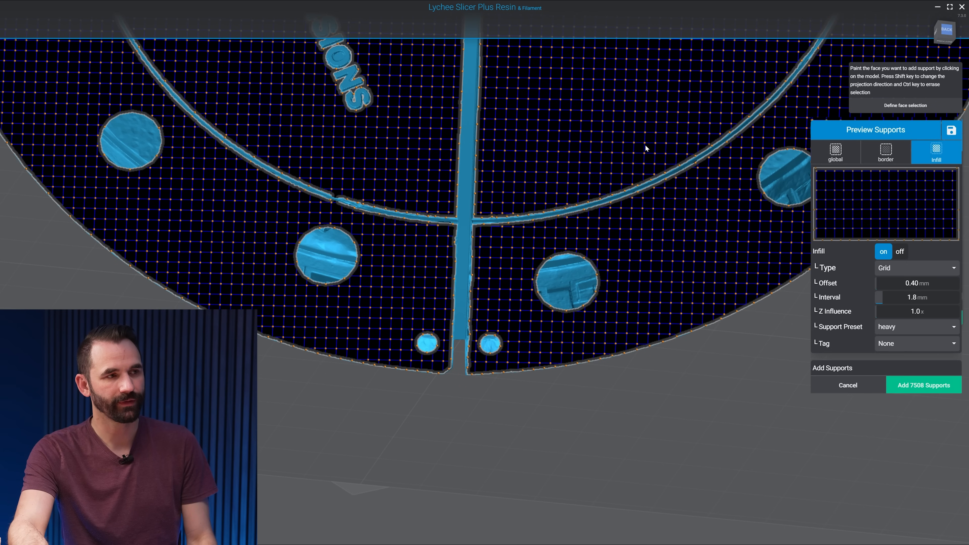
pyautogui.moveTo(646, 145); pyautogui.dragTo(643, 371, button='right')
pyautogui.scroll(-4, 642, 371)
pyautogui.moveTo(642, 372); pyautogui.dragTo(660, 303)
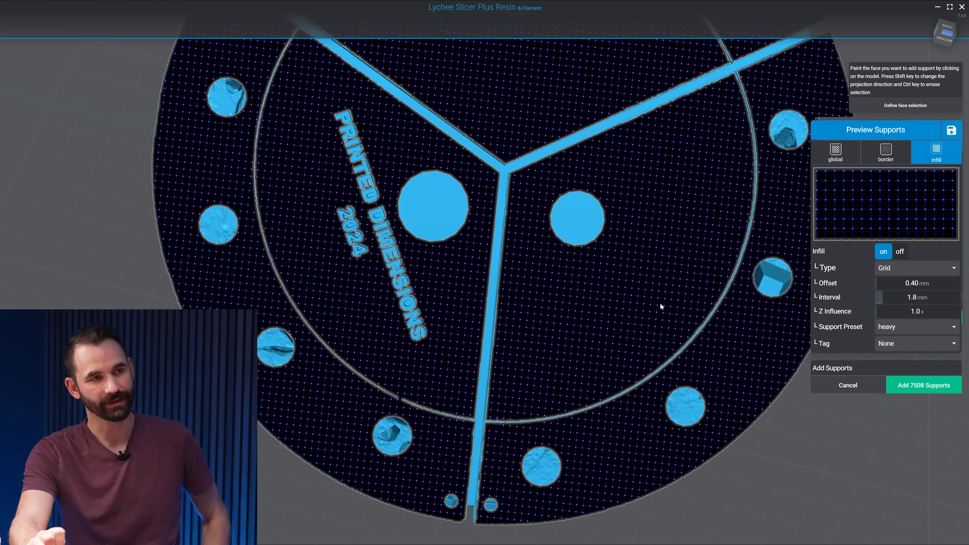
pyautogui.moveTo(729, 213); pyautogui.dragTo(651, 306, button='right')
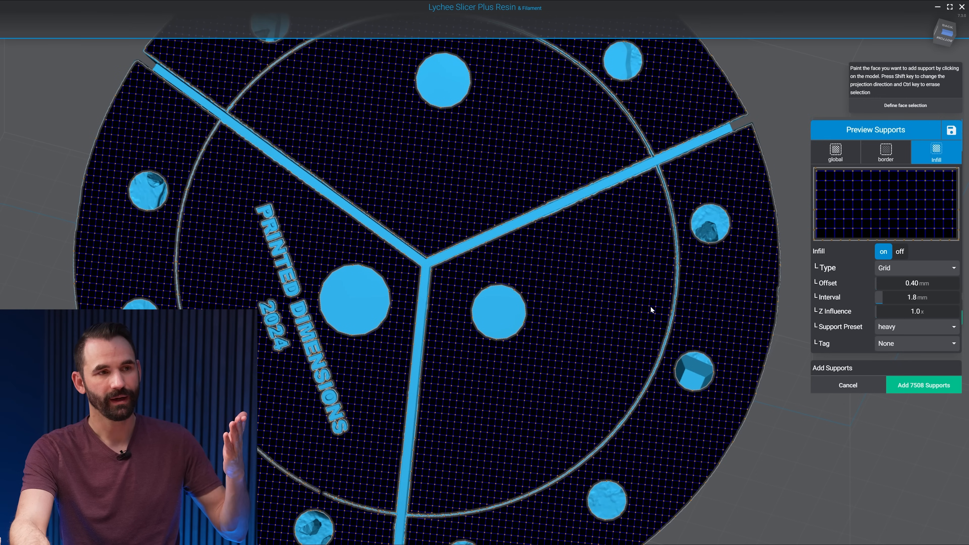
pyautogui.moveTo(669, 297); pyautogui.dragTo(617, 234)
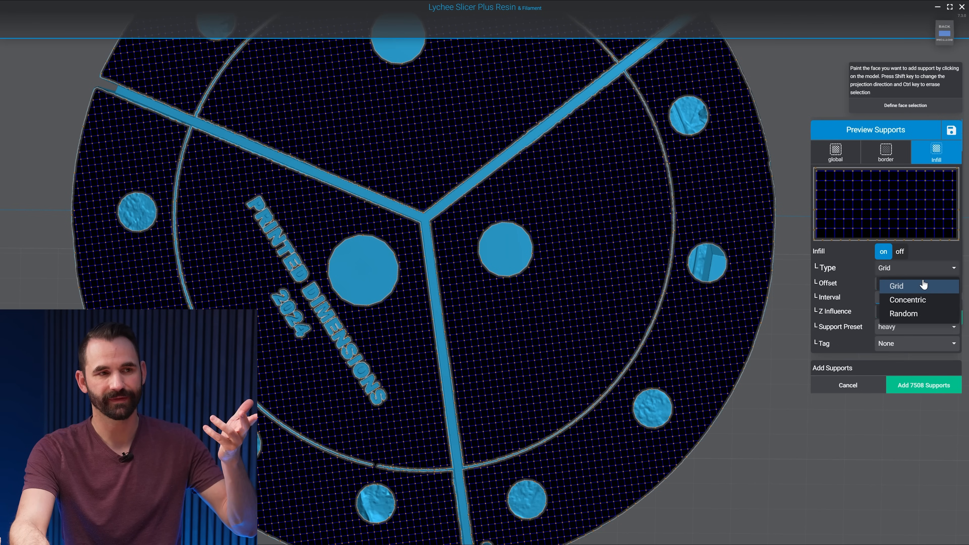
# Try an infill offset of 2 mm and inspect the gap between the grid and the border supports
pyautogui.moveTo(777, 202); pyautogui.dragTo(769, 212, button='right')
pyautogui.scroll(3, 612, 311)
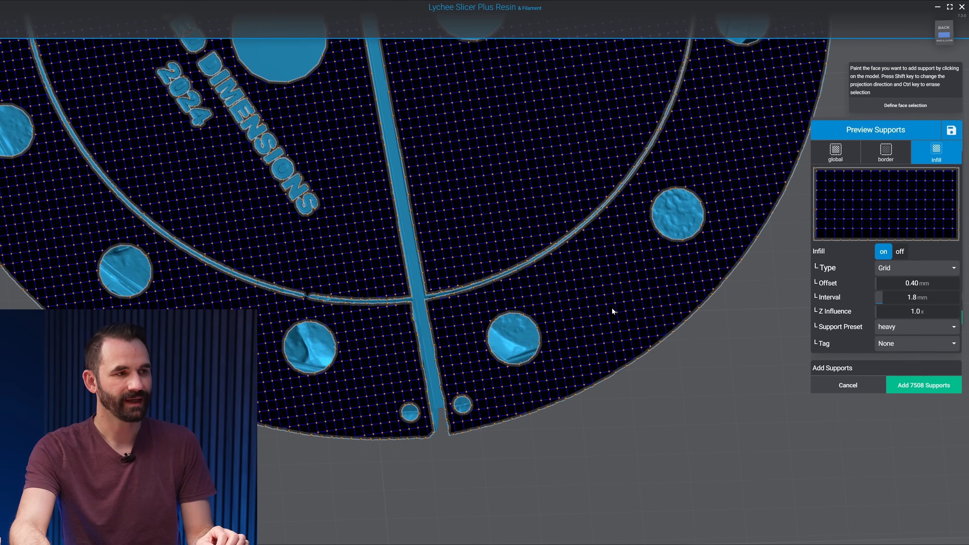
pyautogui.scroll(10, 605, 327)
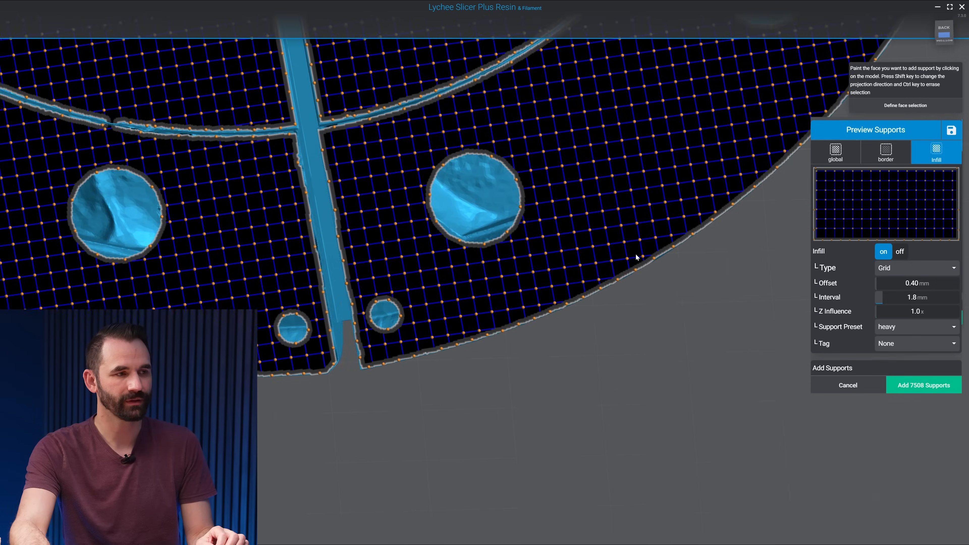
pyautogui.scroll(4, 626, 361)
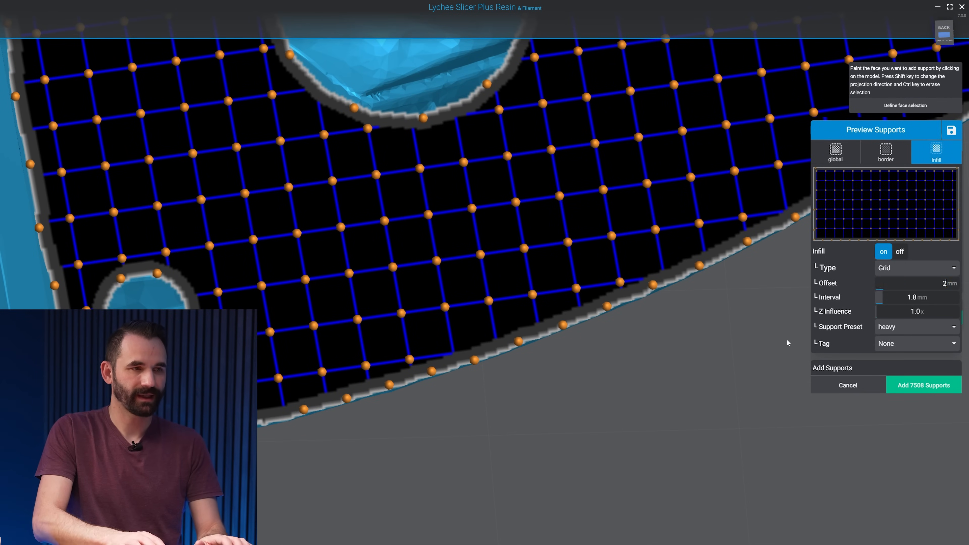
pyautogui.write('2')
pyautogui.press('Return')
pyautogui.scroll(-6, 587, 274)
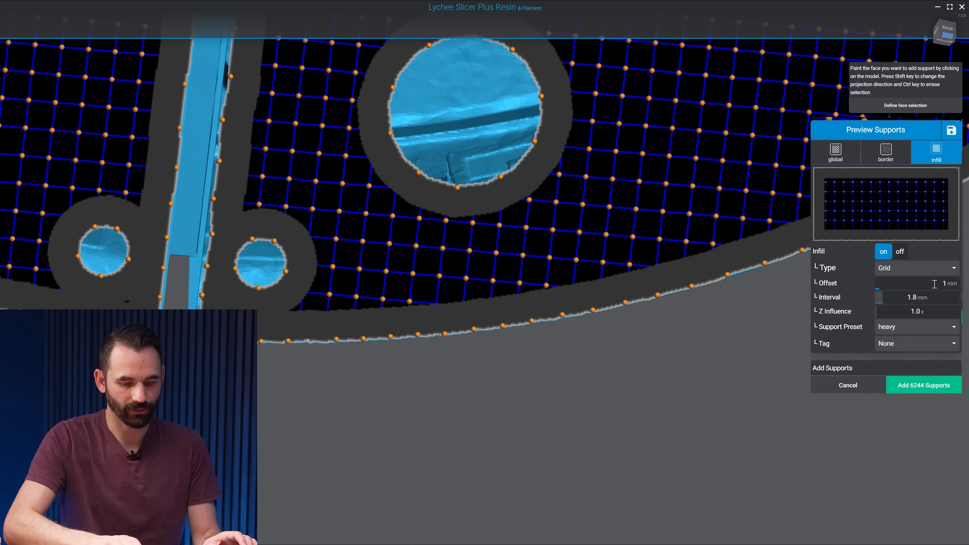
# Set the infill offset to 1.00 mm and return to the border settings
pyautogui.press('Return')
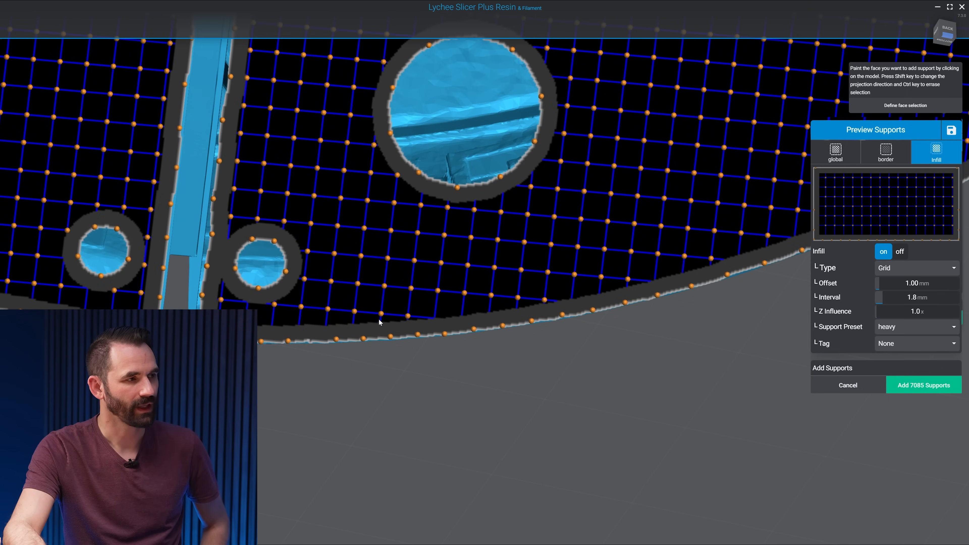
pyautogui.scroll(-3, 526, 345)
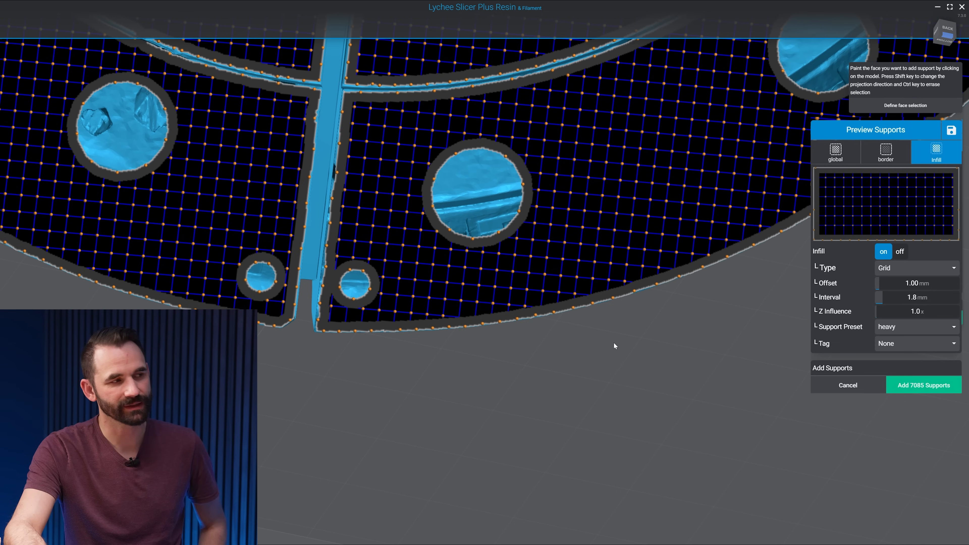
pyautogui.click(885, 153)
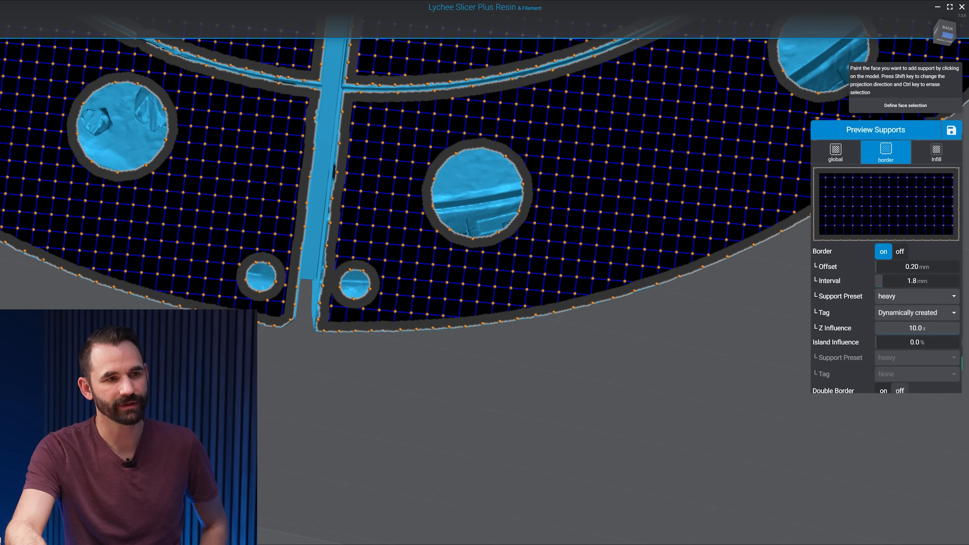
# Turn Double Border on and set the infill offset to 1.50 mm
pyautogui.click(884, 390)
pyautogui.scroll(4, 449, 340)
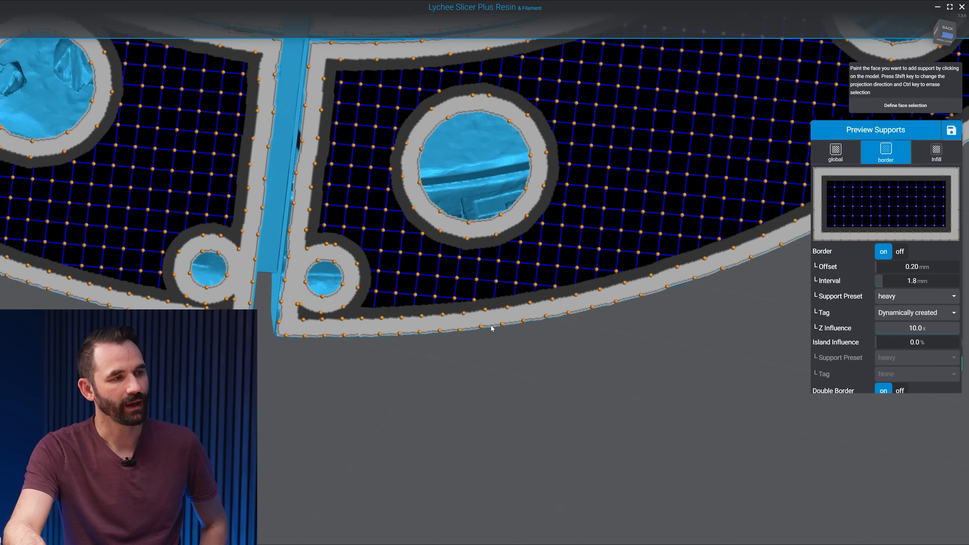
pyautogui.scroll(5, 269, 316)
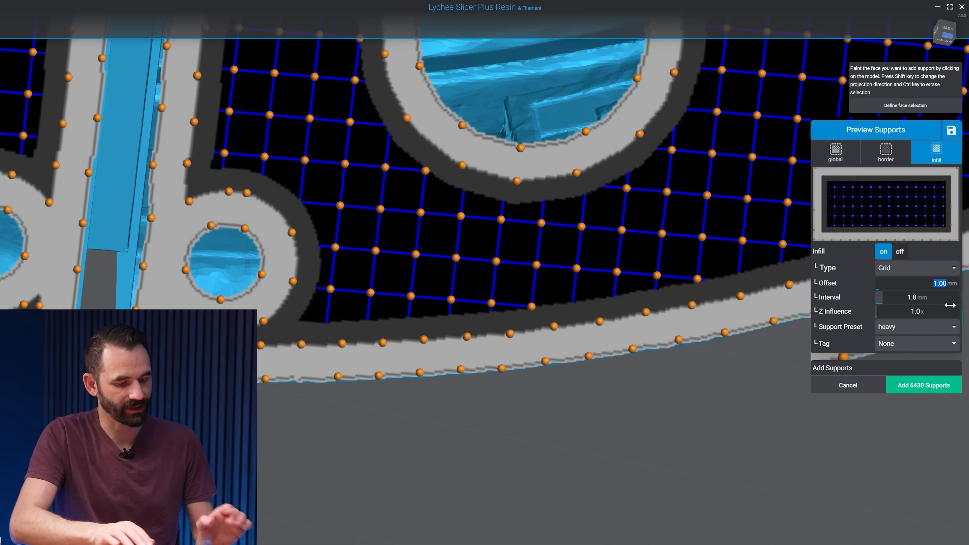
pyautogui.write('1.5')
pyautogui.press('Return')
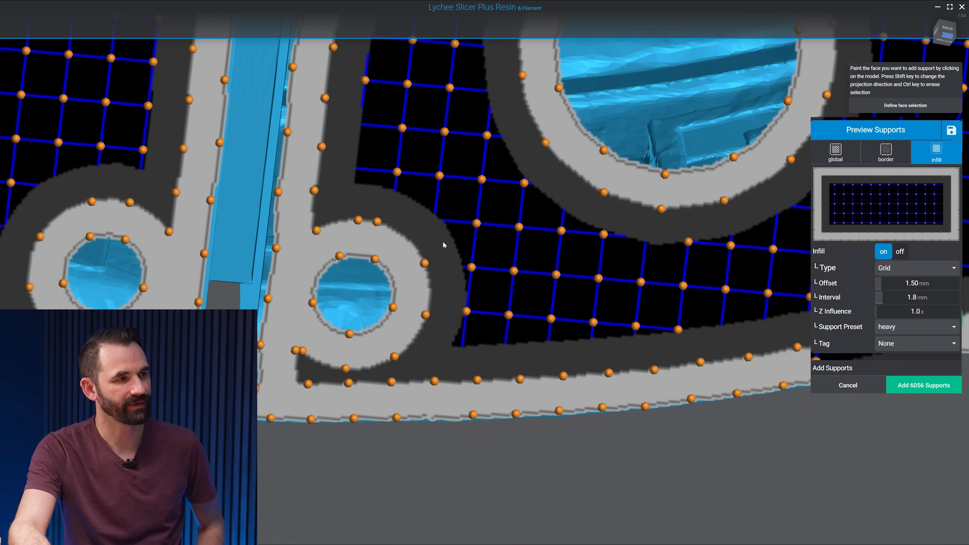
pyautogui.scroll(-10, 658, 330)
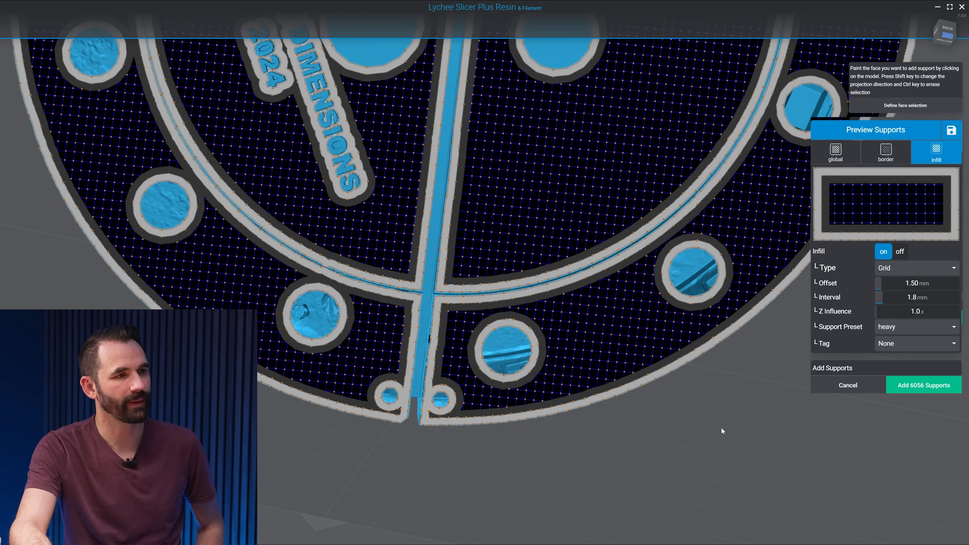
# Set the infill interval to 4.0 mm and check the grid spacing across the underside
pyautogui.scroll(3, 722, 428)
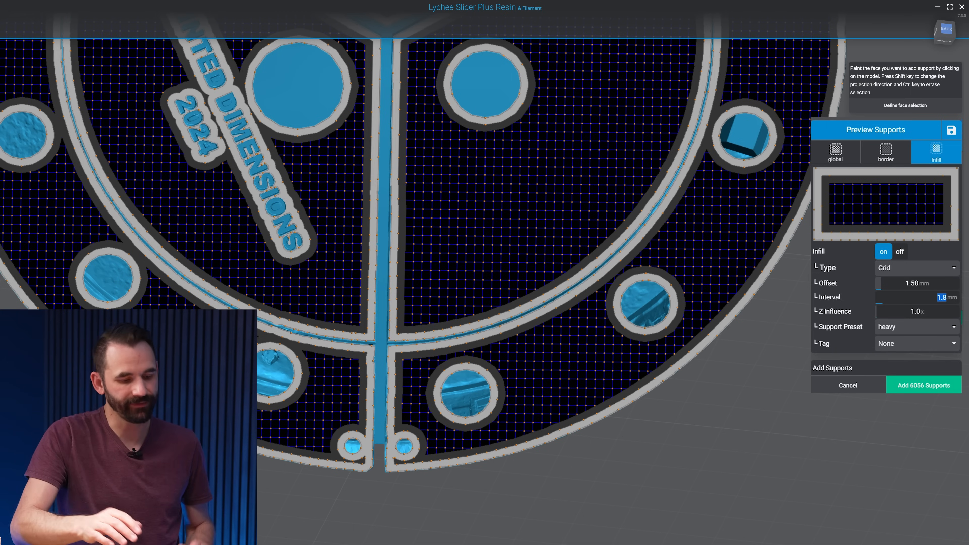
pyautogui.write('4')
pyautogui.press('Return')
pyautogui.scroll(-5, 725, 244)
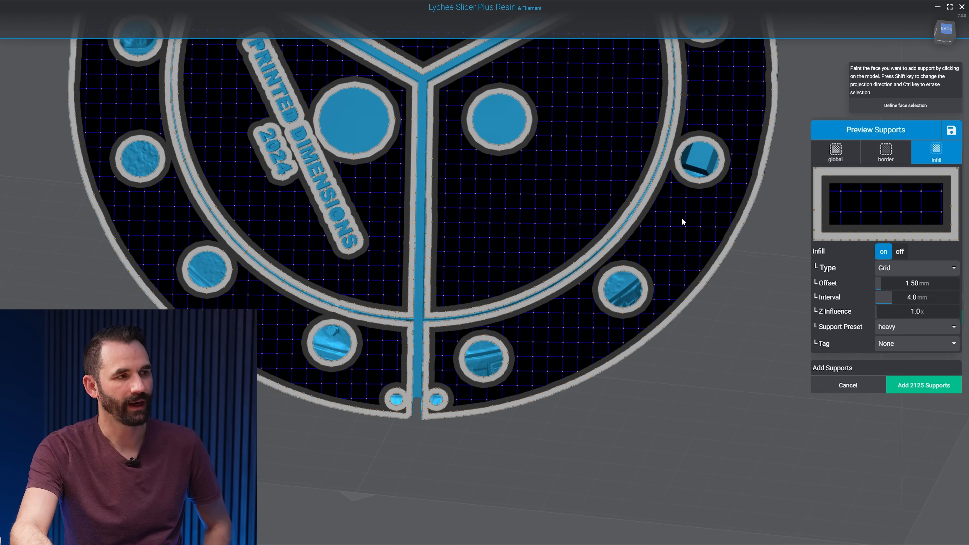
pyautogui.scroll(6, 634, 346)
pyautogui.scroll(-3, 664, 387)
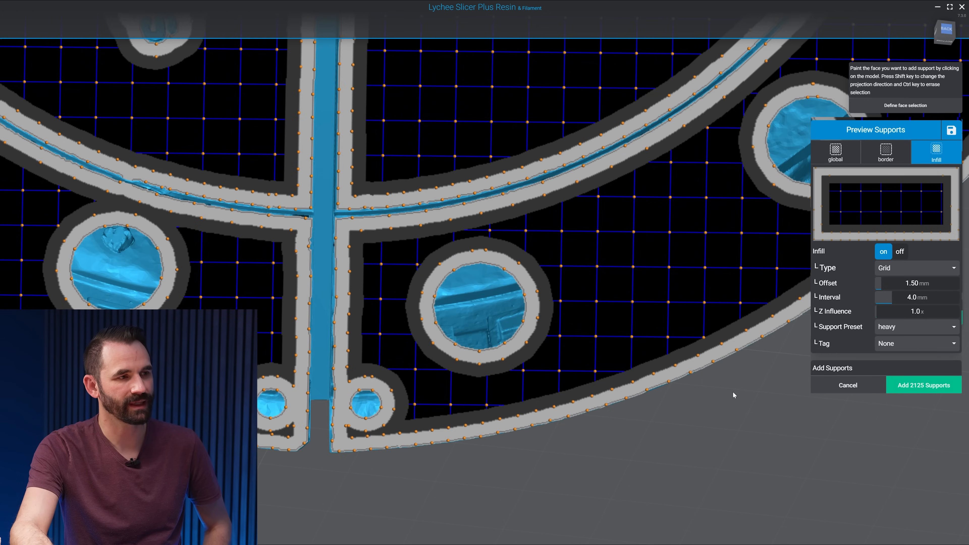
pyautogui.moveTo(733, 392); pyautogui.dragTo(654, 417)
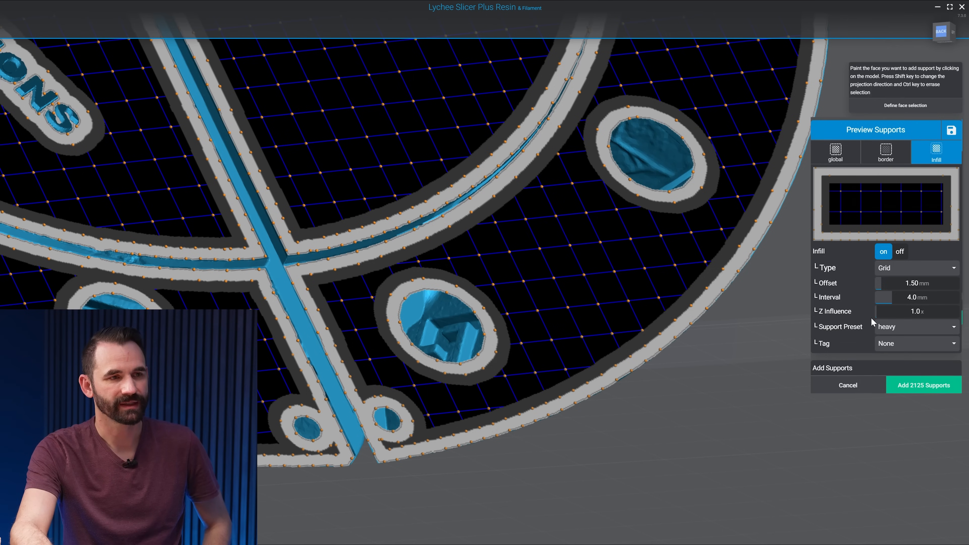
# Set the infill Z influence to 3.0x, checking the grid spacing on the tilted underside
pyautogui.scroll(-10, 712, 335)
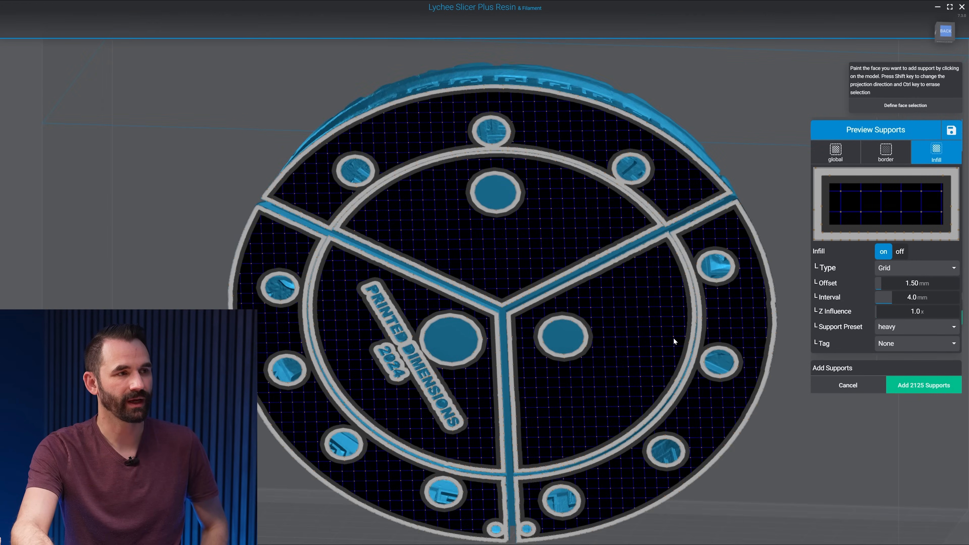
pyautogui.moveTo(674, 339); pyautogui.dragTo(760, 365, button='right')
pyautogui.scroll(-2, 755, 353)
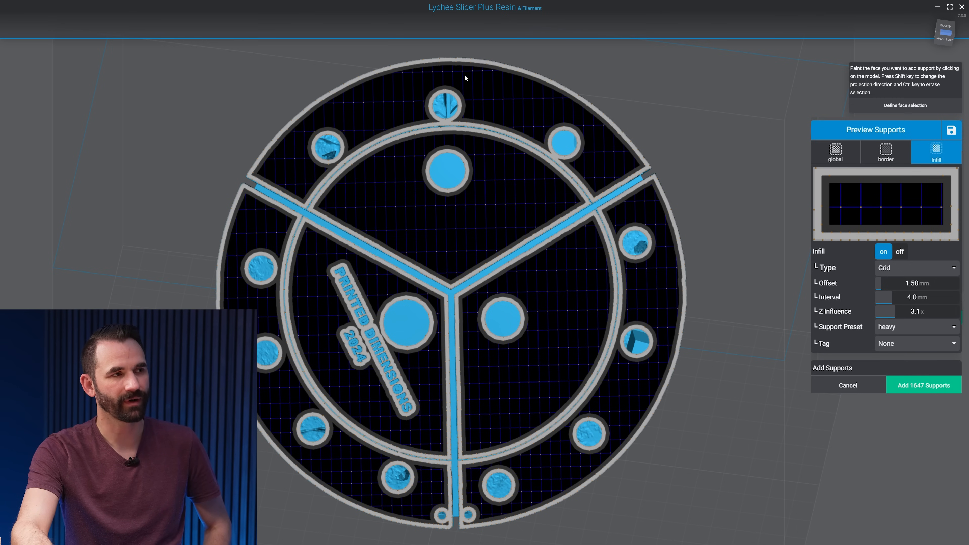
pyautogui.moveTo(691, 251); pyautogui.dragTo(740, 289, button='right')
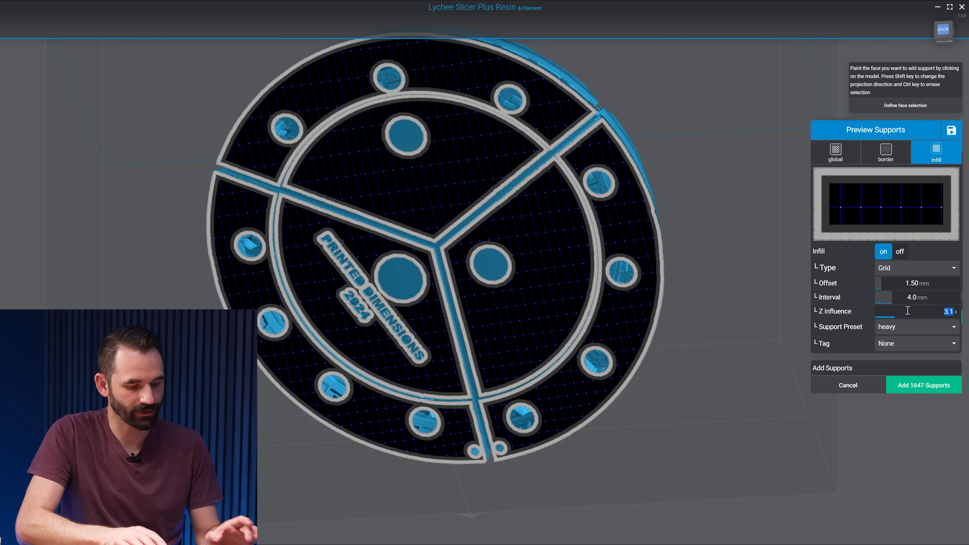
pyautogui.write('3')
pyautogui.press('Return')
pyautogui.moveTo(686, 115); pyautogui.dragTo(495, 509, button='right')
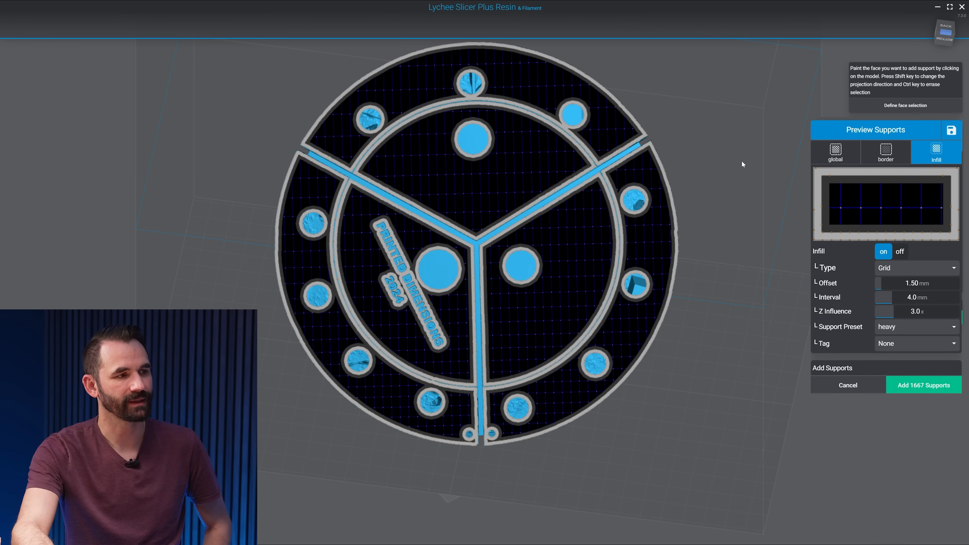
# Leave the infill tag as None, add the projected supports to the base, and view them from the back
pyautogui.moveTo(742, 162); pyautogui.dragTo(699, 240, button='right')
pyautogui.click(884, 345)
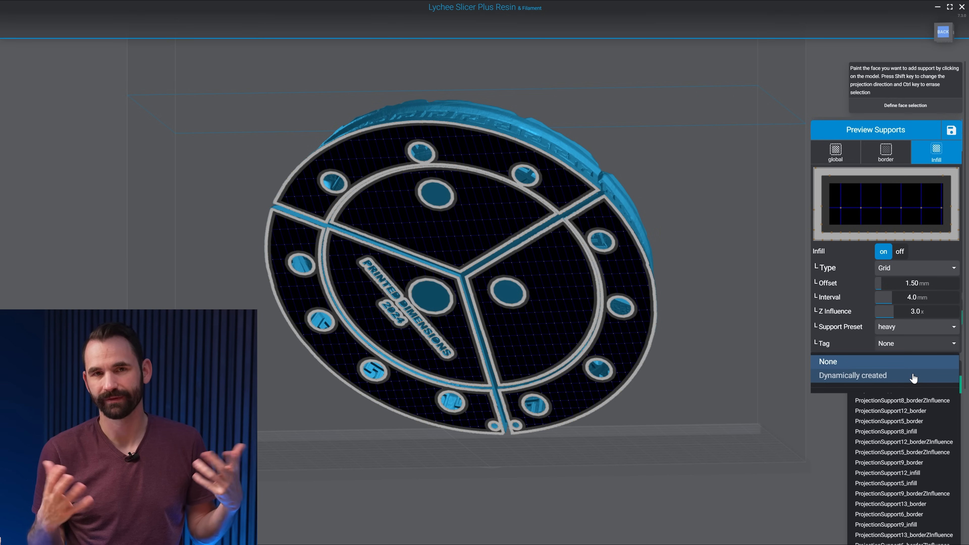
pyautogui.click(910, 363)
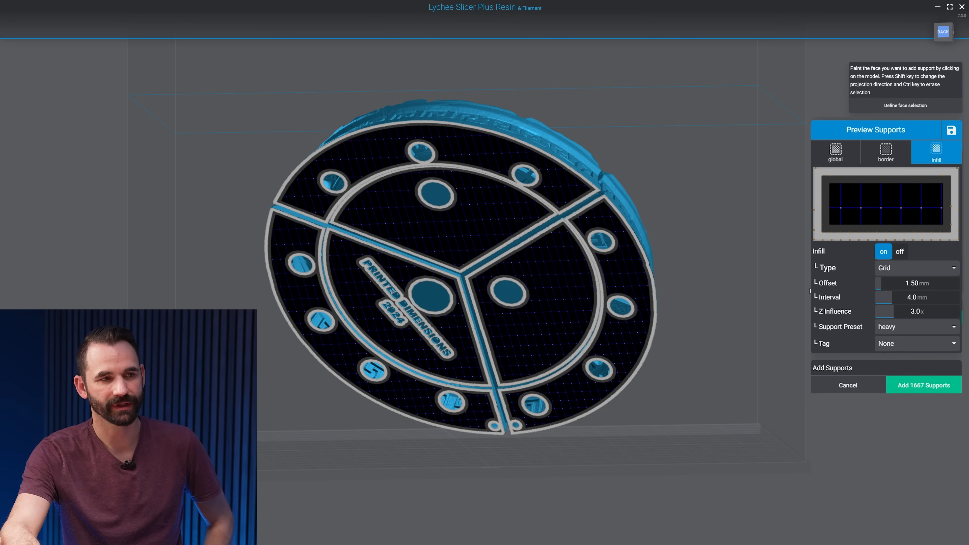
pyautogui.moveTo(751, 205); pyautogui.dragTo(669, 204, button='right')
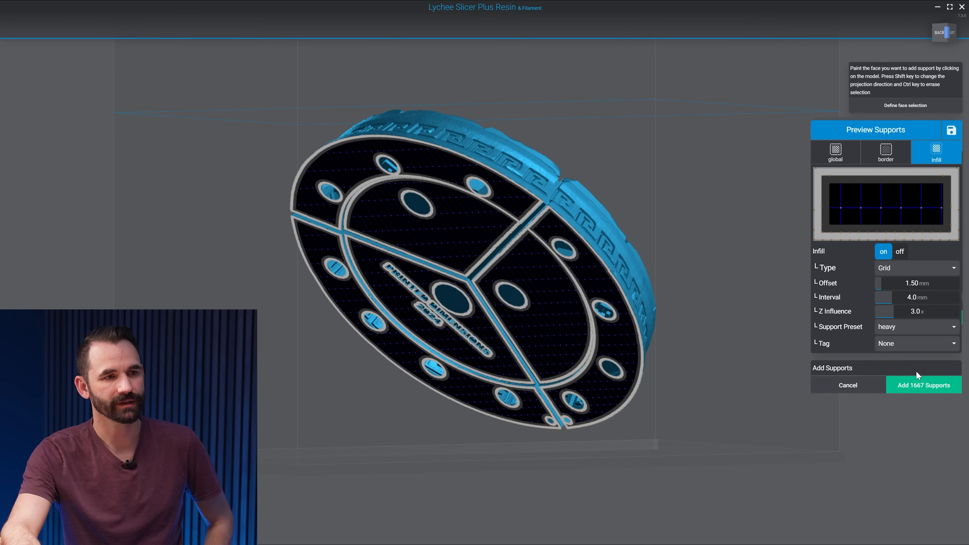
pyautogui.click(920, 386)
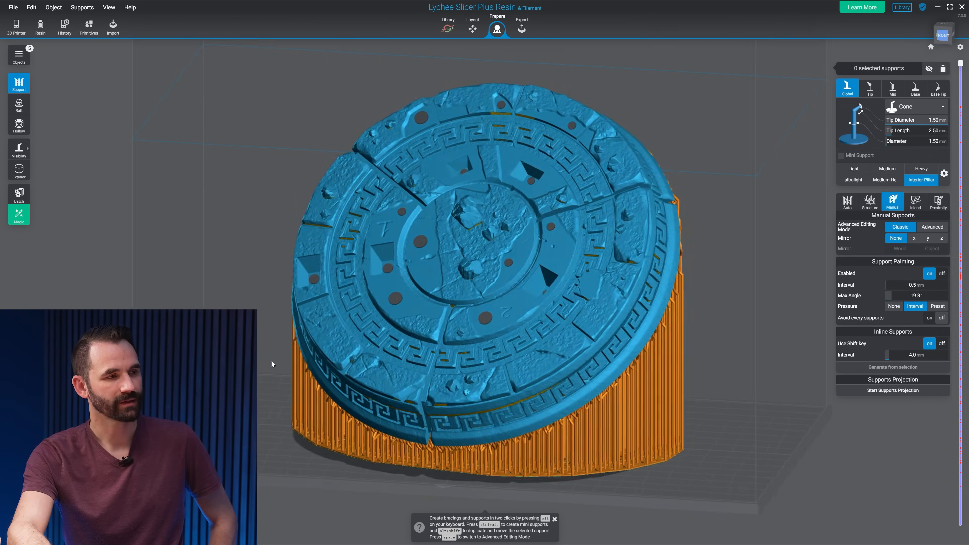
pyautogui.moveTo(270, 361); pyautogui.dragTo(741, 344, button='right')
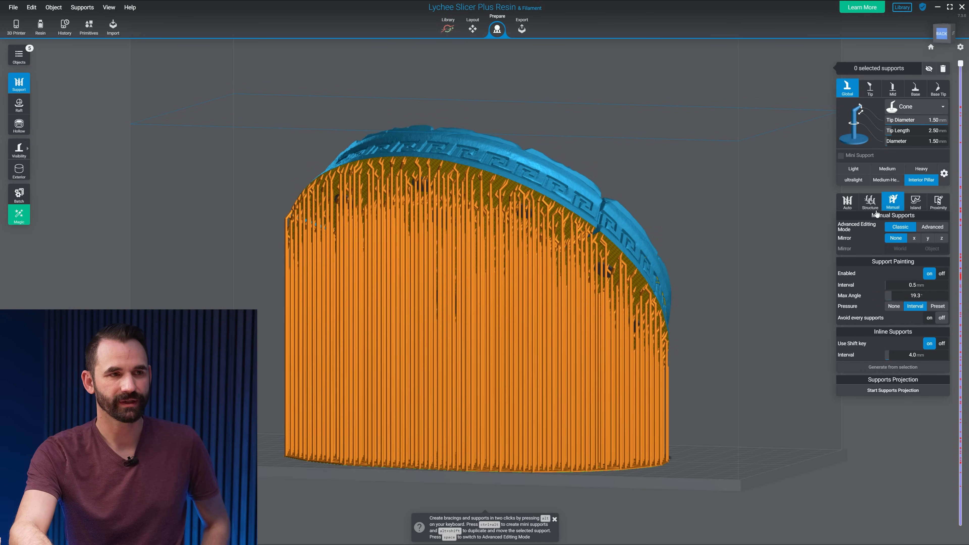
# Try turning on Snap on Grid in the structure settings, and box-select all the supports under the base
pyautogui.click(871, 202)
pyautogui.click(930, 228)
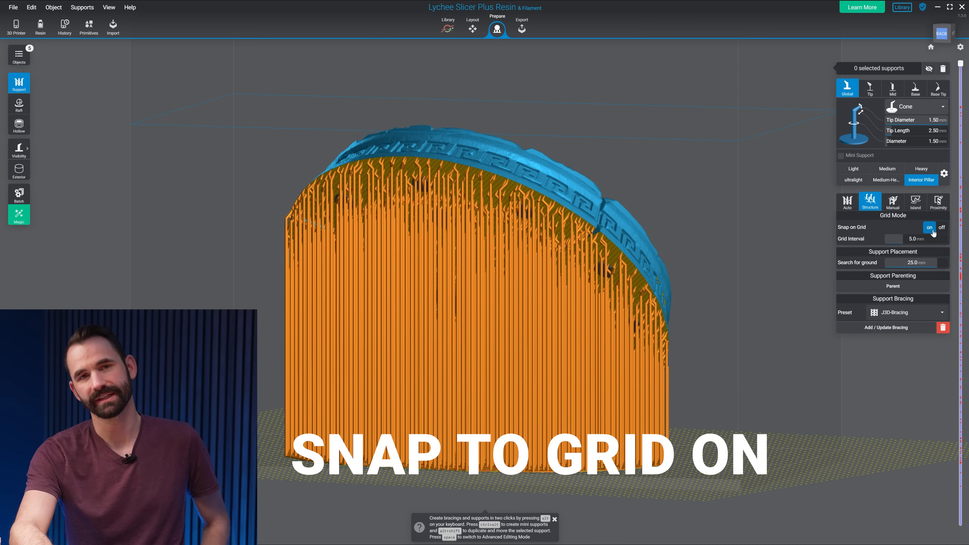
pyautogui.moveTo(763, 226); pyautogui.dragTo(789, 217, button='right')
pyautogui.scroll(-1, 565, 229)
pyautogui.moveTo(206, 123); pyautogui.dragTo(786, 494)
pyautogui.moveTo(762, 325); pyautogui.dragTo(746, 355, button='right')
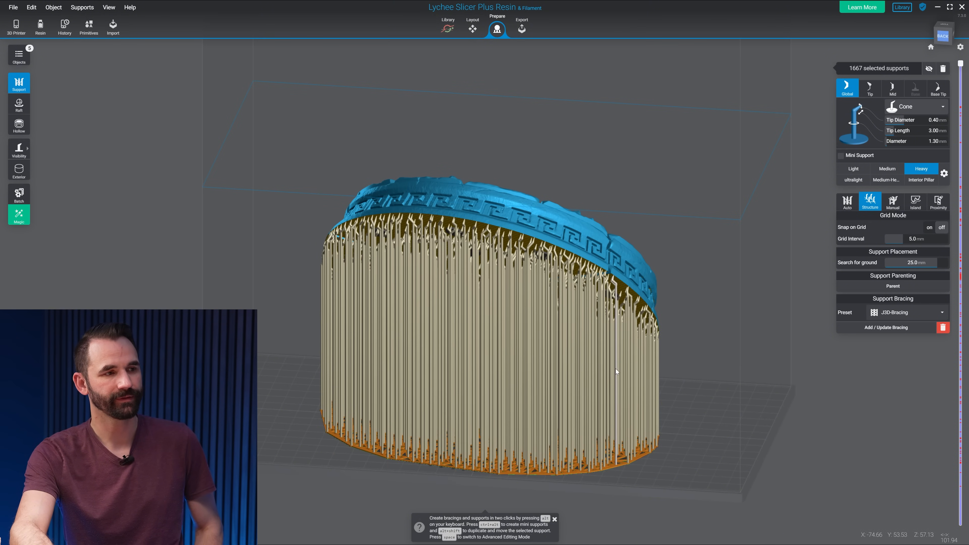
pyautogui.moveTo(616, 372); pyautogui.dragTo(843, 371, button='right')
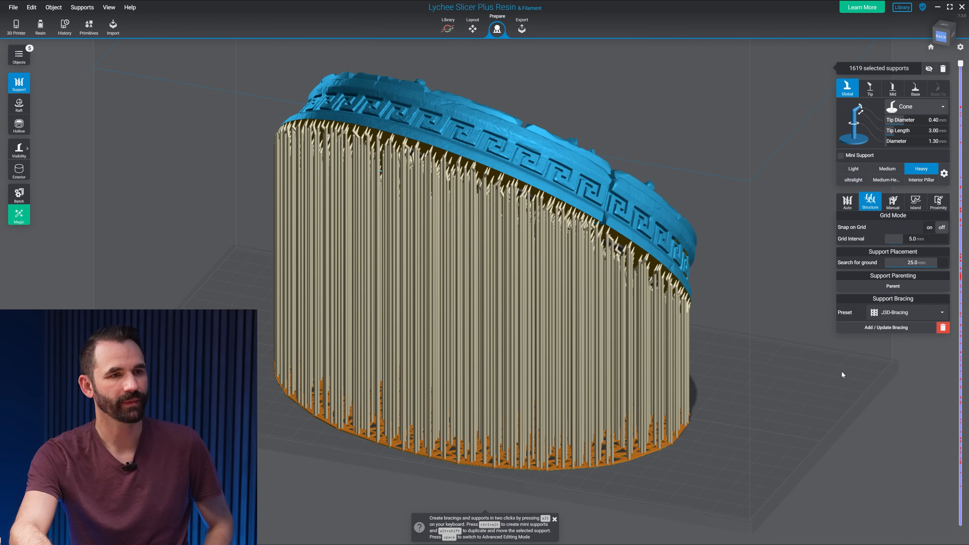
# Recalculate the selected supports with Snap on Grid turned on and a 5.0 mm grid interval
pyautogui.rightClick(632, 335)
pyautogui.click(652, 350)
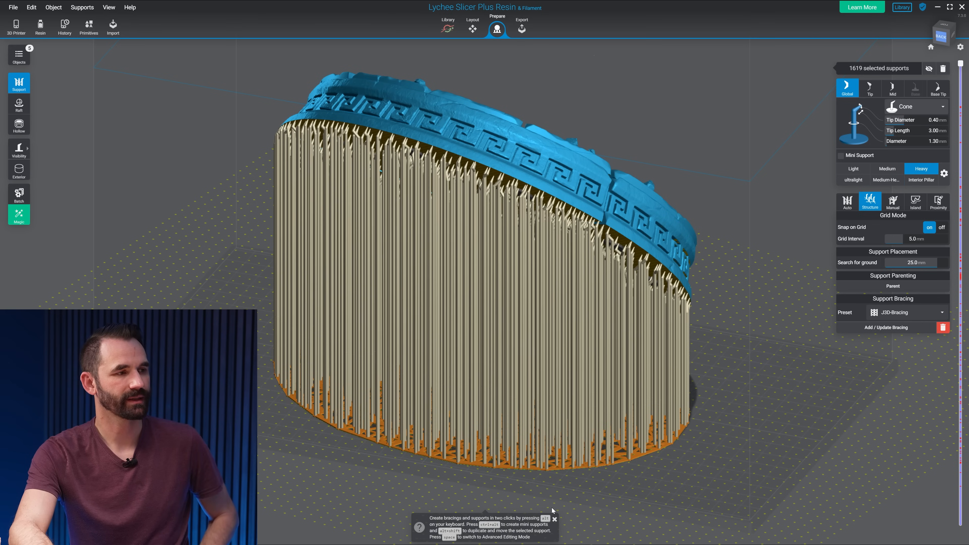
pyautogui.rightClick(590, 407)
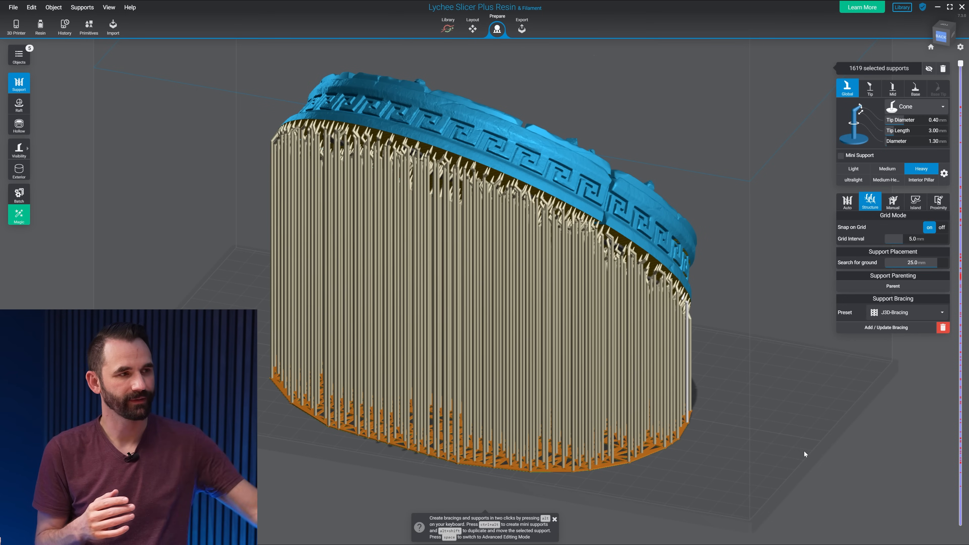
# Clear the support selection, then select the base and recalculate its supports with a 6.0 mm grid interval
pyautogui.scroll(3, 822, 360)
pyautogui.moveTo(822, 360); pyautogui.dragTo(782, 294, button='right')
pyautogui.scroll(6, 719, 282)
pyautogui.scroll(-3, 782, 295)
pyautogui.moveTo(781, 295); pyautogui.dragTo(758, 242, button='middle')
pyautogui.click(705, 286)
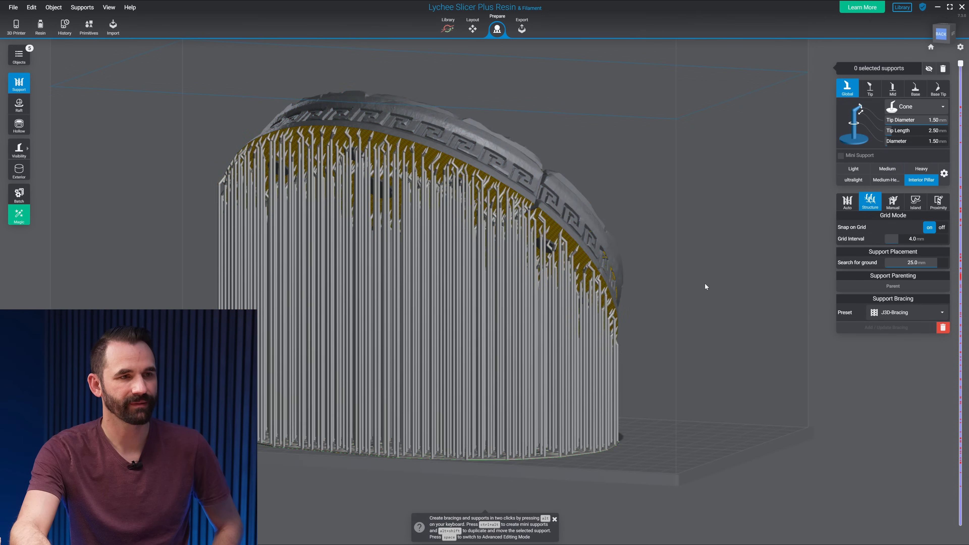
pyautogui.click(543, 192)
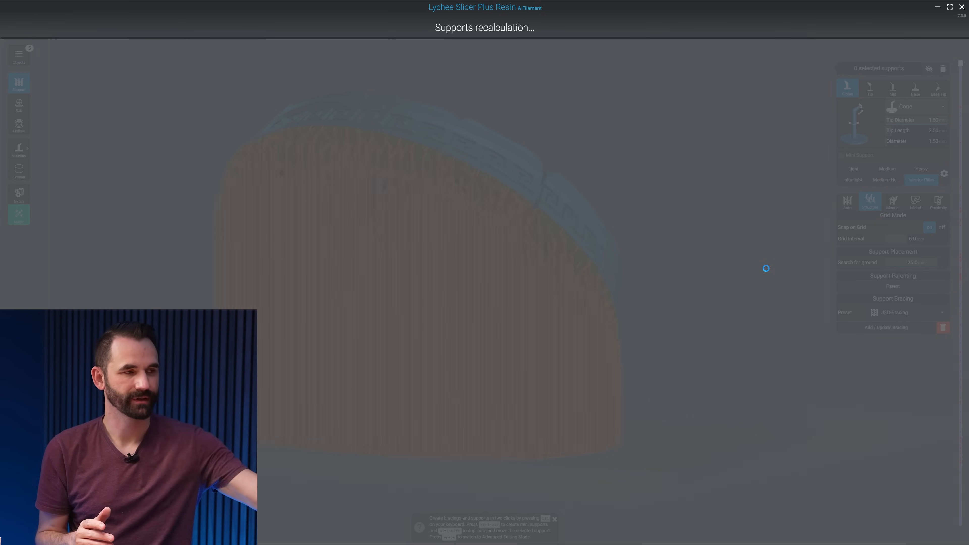
# Select individual supports near the base's upper edge and examine how their tips branch from the grid-aligned pillars
pyautogui.scroll(10, 453, 178)
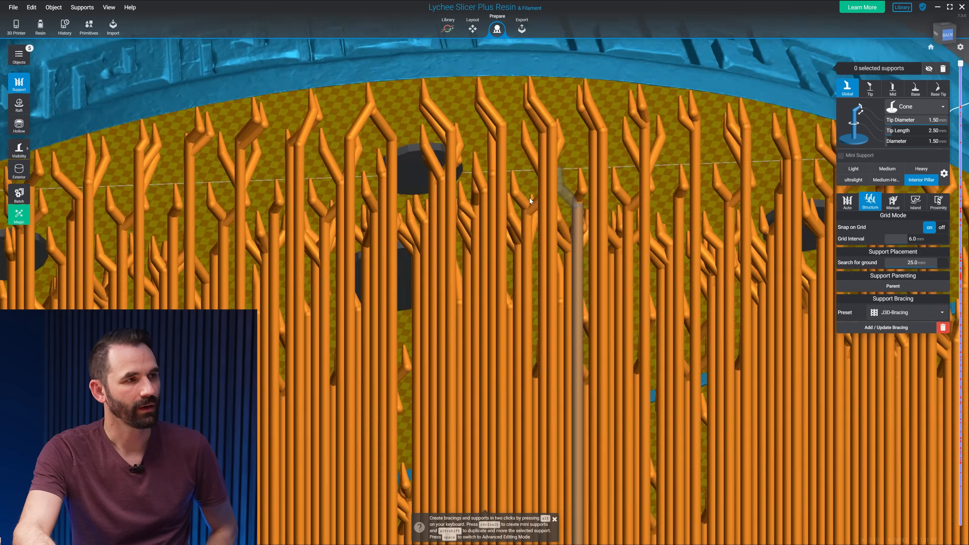
pyautogui.moveTo(532, 201); pyautogui.dragTo(565, 191, button='right')
pyautogui.click(542, 229)
pyautogui.click(427, 149)
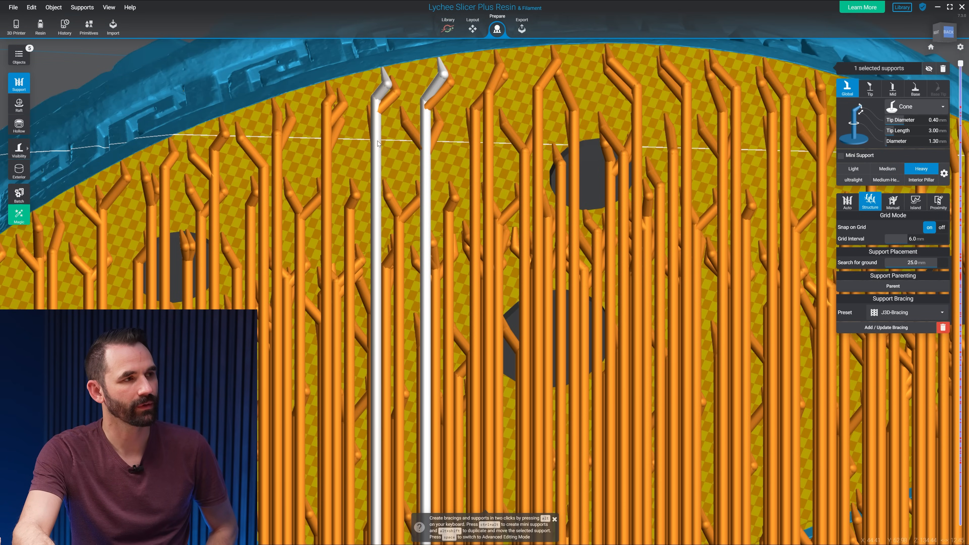
pyautogui.click(383, 93)
pyautogui.moveTo(383, 93)
pyautogui.mouseDown(button='right')
pyautogui.moveTo(485, 102)
pyautogui.moveTo(365, 89)
pyautogui.mouseUp(button='right')
pyautogui.click(444, 81)
pyautogui.moveTo(229, 141); pyautogui.dragTo(272, 119, button='middle')
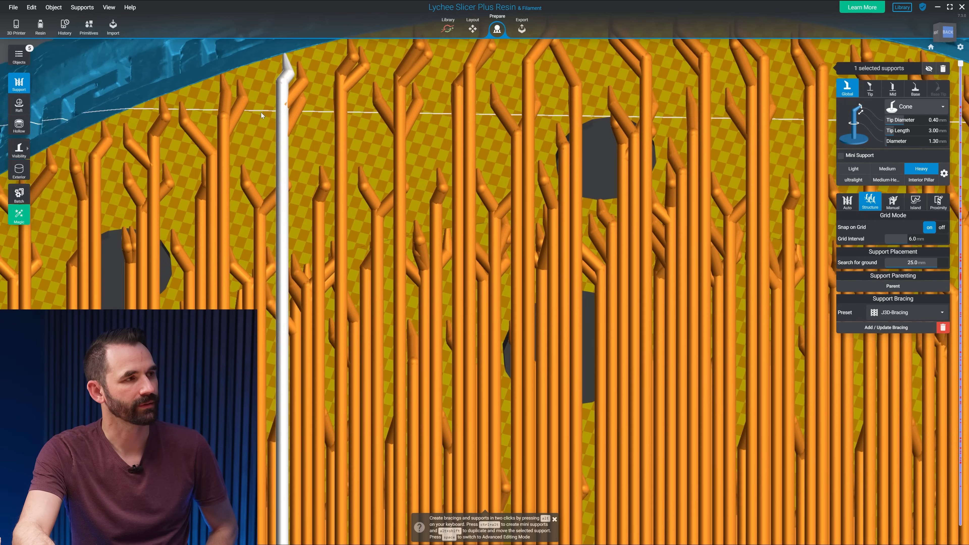
pyautogui.click(228, 153)
pyautogui.scroll(-5, 411, 170)
pyautogui.scroll(-5, 411, 169)
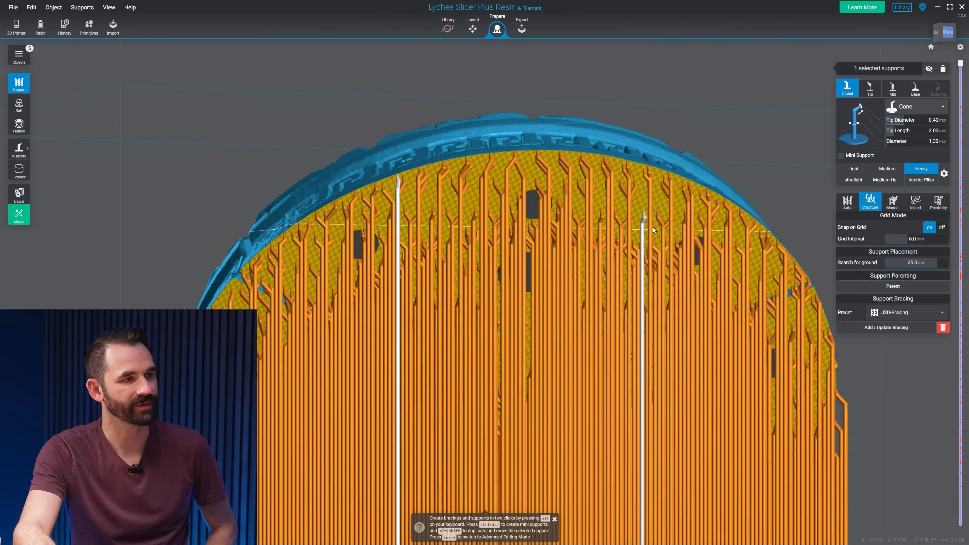
# Add bracing between the base's supports with the J3D-Bracing preset and view the braced structure
pyautogui.moveTo(645, 220); pyautogui.dragTo(710, 284, button='right')
pyautogui.scroll(-2, 710, 283)
pyautogui.moveTo(709, 284); pyautogui.dragTo(672, 174, button='middle')
pyautogui.moveTo(673, 174); pyautogui.dragTo(305, 147, button='right')
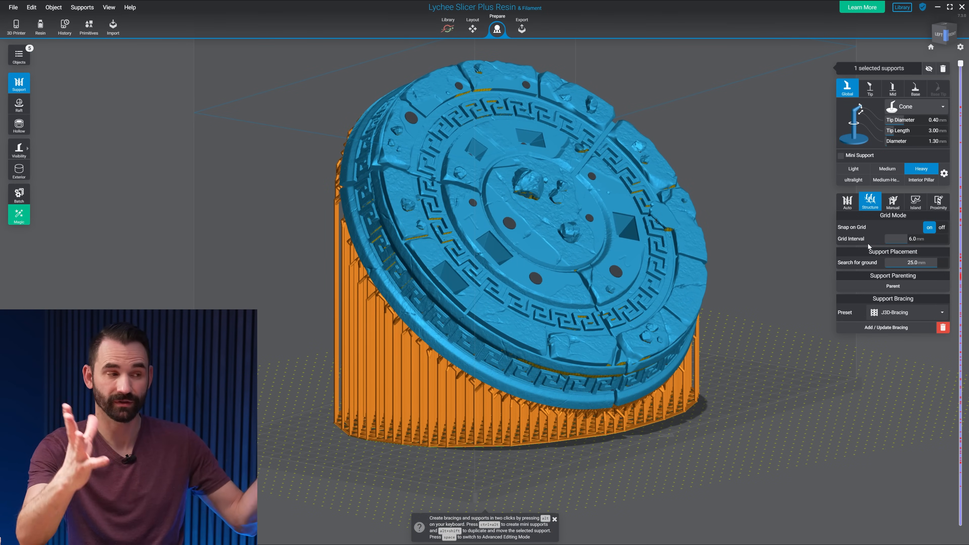
pyautogui.moveTo(828, 255); pyautogui.dragTo(575, 264, button='right')
pyautogui.moveTo(803, 278); pyautogui.dragTo(727, 240, button='middle')
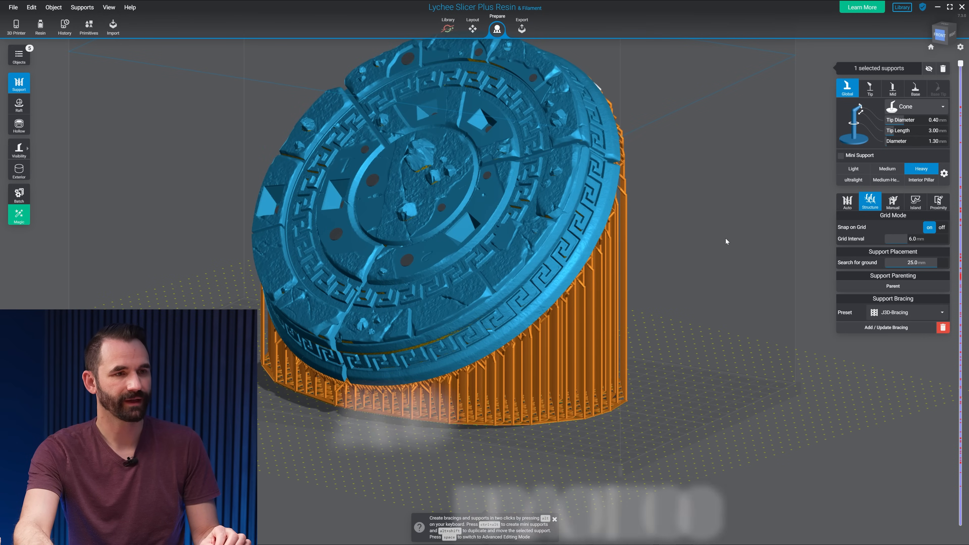
pyautogui.click(914, 329)
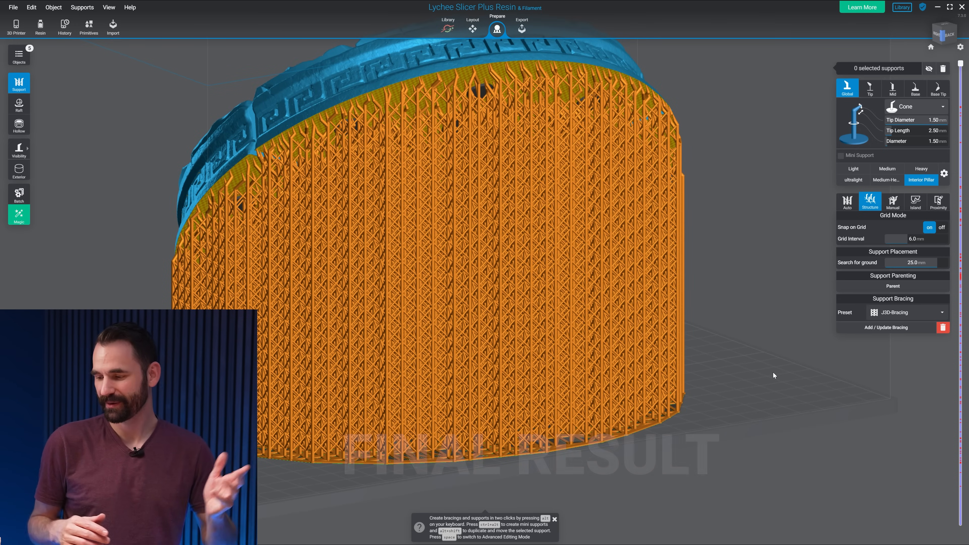
pyautogui.moveTo(773, 374); pyautogui.dragTo(797, 454, button='right')
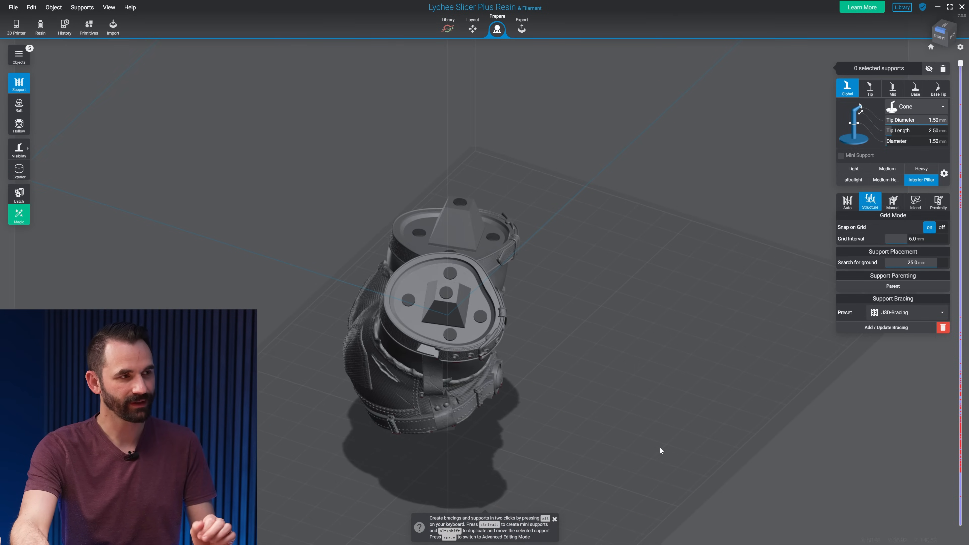
# Start Supports Projection on the legs model and select the flat end face of the waist peg with Surface Angle at 4°
pyautogui.moveTo(660, 450); pyautogui.dragTo(587, 407, button='right')
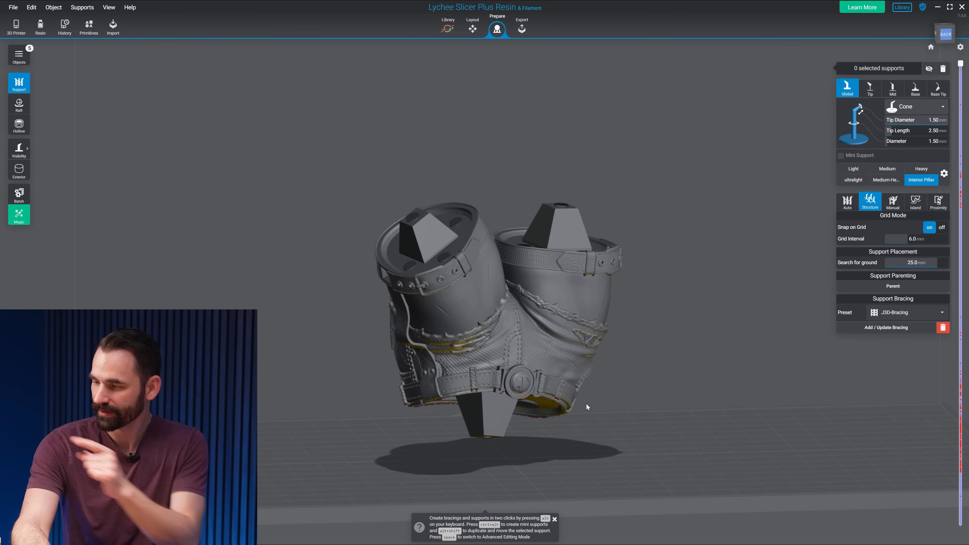
pyautogui.moveTo(579, 468); pyautogui.dragTo(622, 489, button='right')
pyautogui.scroll(2, 623, 488)
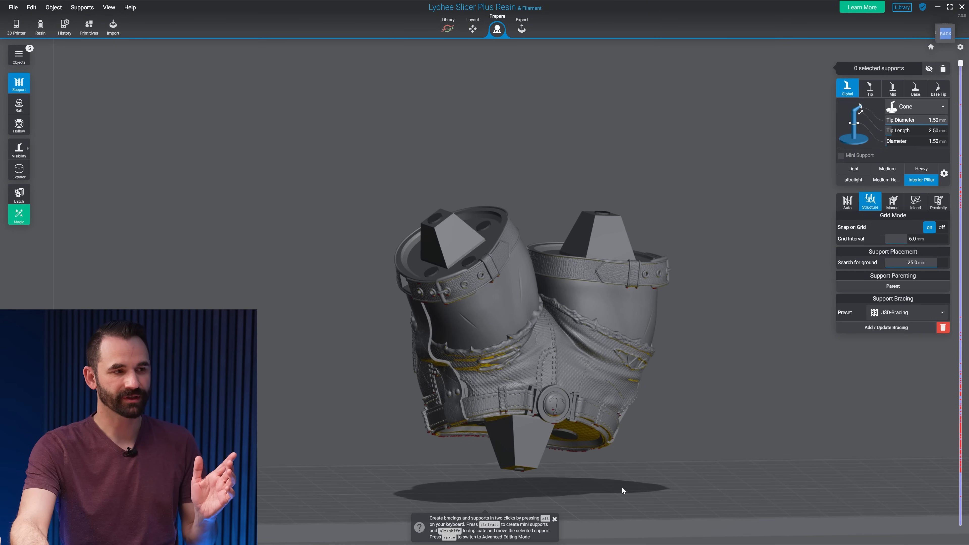
pyautogui.moveTo(611, 305); pyautogui.dragTo(680, 296, button='right')
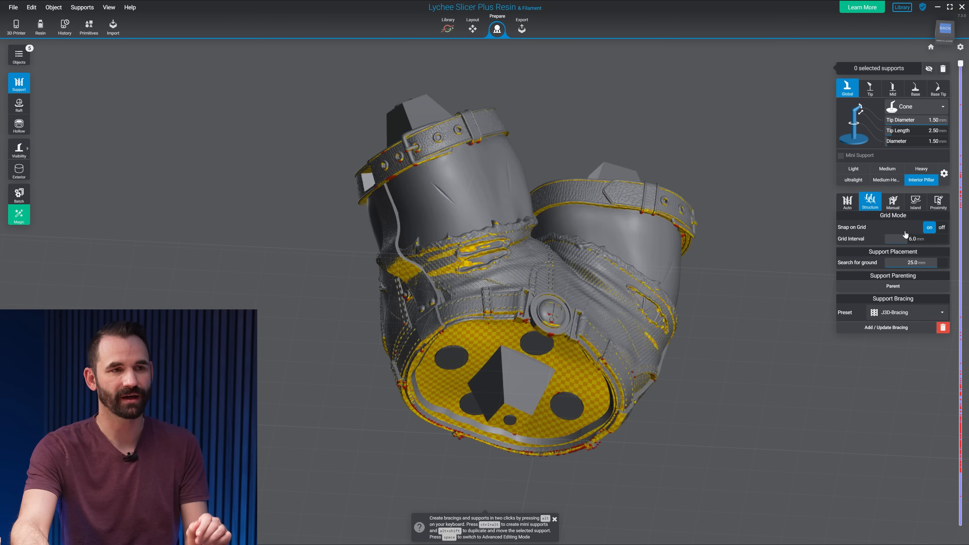
pyautogui.click(893, 202)
pyautogui.click(909, 392)
pyautogui.moveTo(758, 363); pyautogui.dragTo(751, 395, button='right')
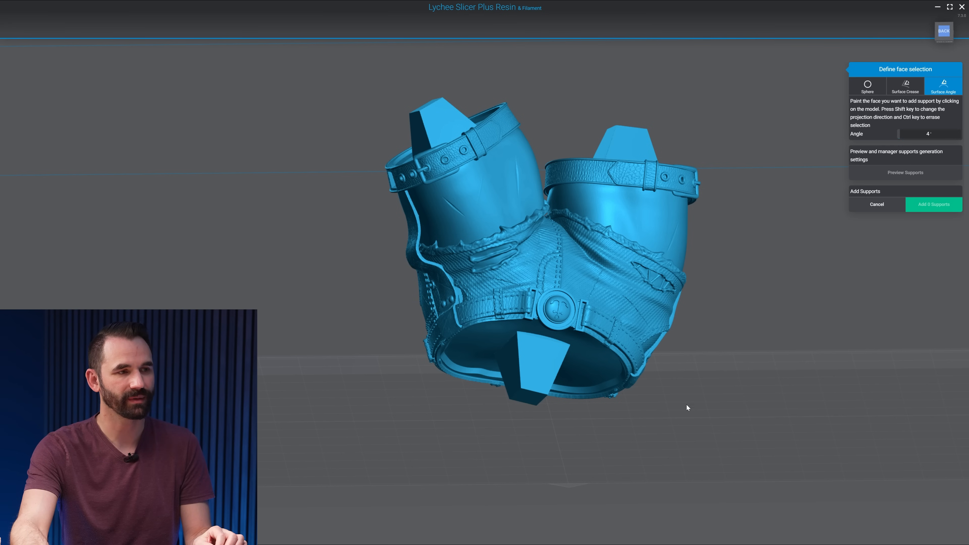
pyautogui.click(528, 397)
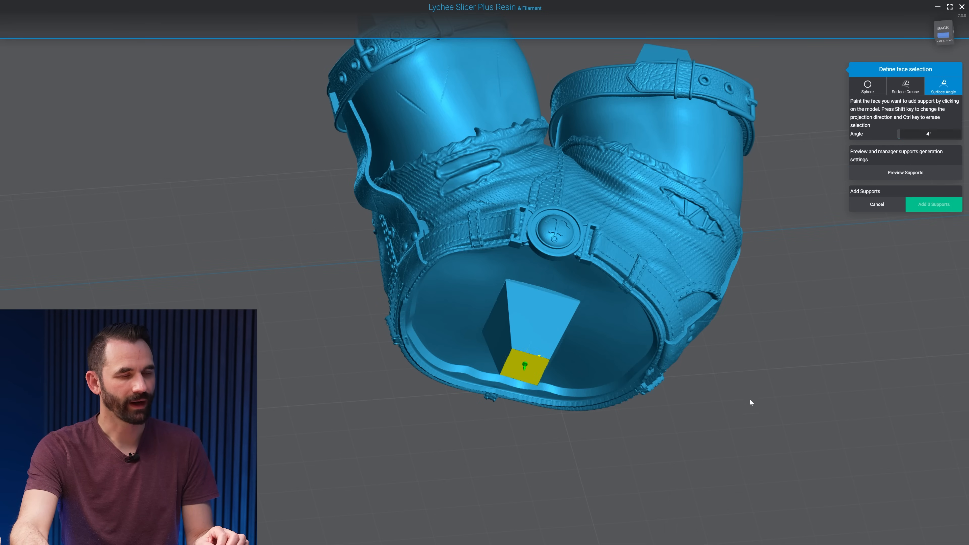
# Set the Surface Angle to 10° and add the waist's recessed underside around the peg to the face selection
pyautogui.scroll(2, 749, 399)
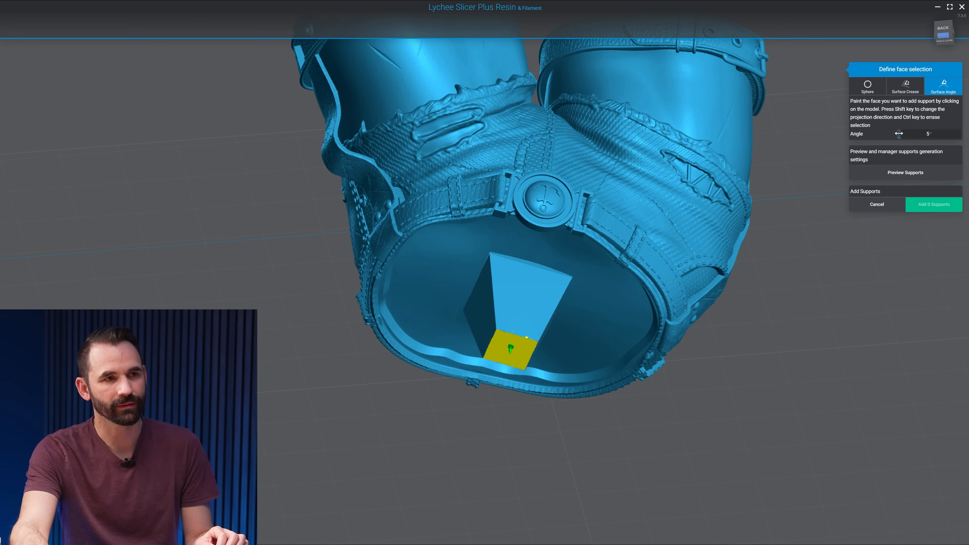
pyautogui.moveTo(902, 133); pyautogui.dragTo(904, 133)
pyautogui.moveTo(583, 267)
pyautogui.mouseDown()
pyautogui.moveTo(474, 248)
pyautogui.moveTo(446, 312)
pyautogui.moveTo(659, 295)
pyautogui.mouseUp()
pyautogui.click(634, 298)
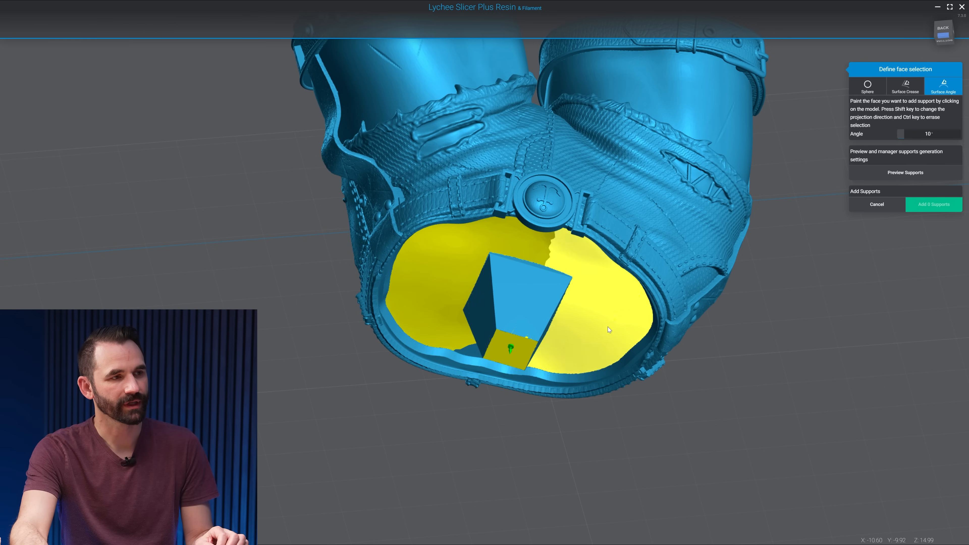
pyautogui.moveTo(608, 326); pyautogui.dragTo(607, 306, button='right')
pyautogui.click(454, 332)
pyautogui.moveTo(551, 217); pyautogui.dragTo(551, 186, button='right')
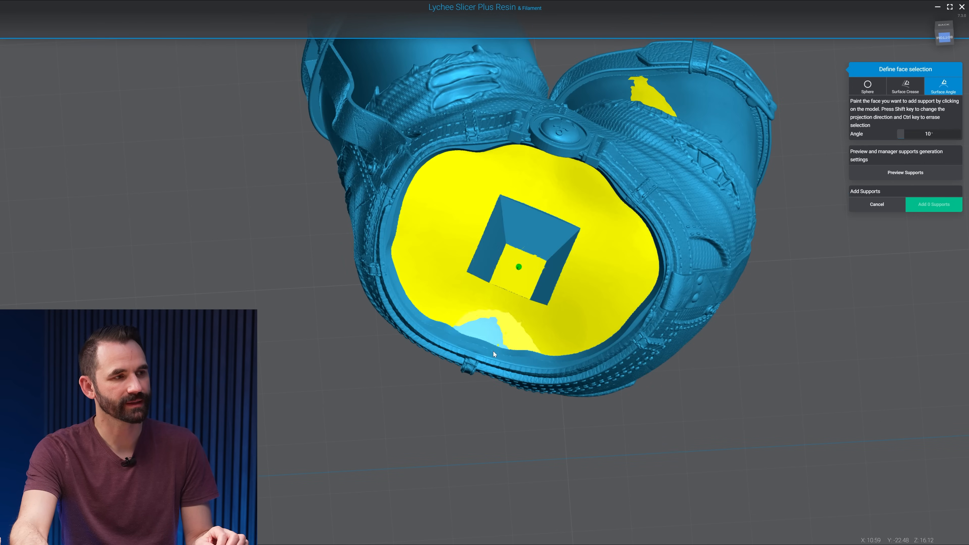
# Erase the stray selected patch on the thigh with the Sphere brush at a 2 mm radius
pyautogui.moveTo(853, 265); pyautogui.dragTo(840, 321, button='right')
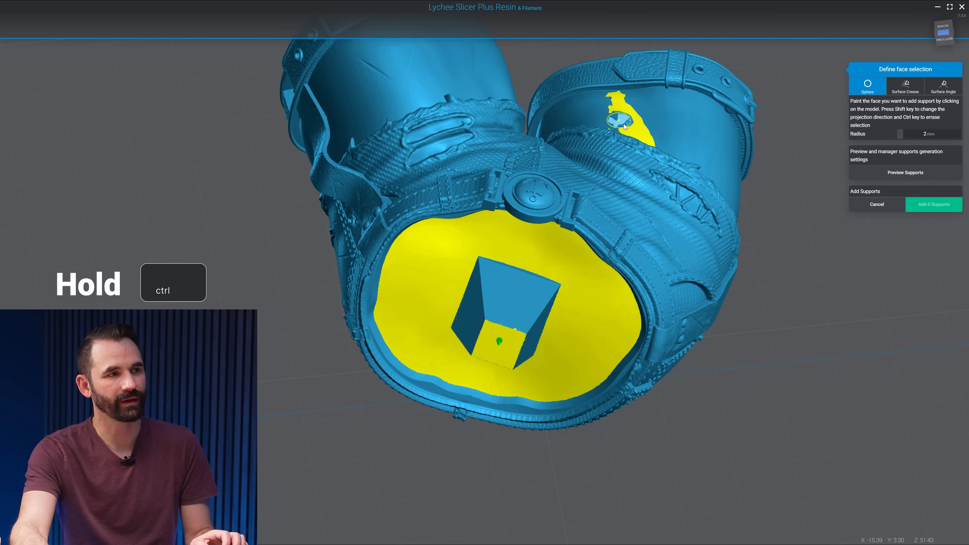
pyautogui.moveTo(836, 306)
pyautogui.mouseDown(button='right')
pyautogui.moveTo(846, 355)
pyautogui.moveTo(832, 302)
pyautogui.moveTo(835, 320)
pyautogui.moveTo(811, 329)
pyautogui.moveTo(853, 385)
pyautogui.mouseUp(button='right')
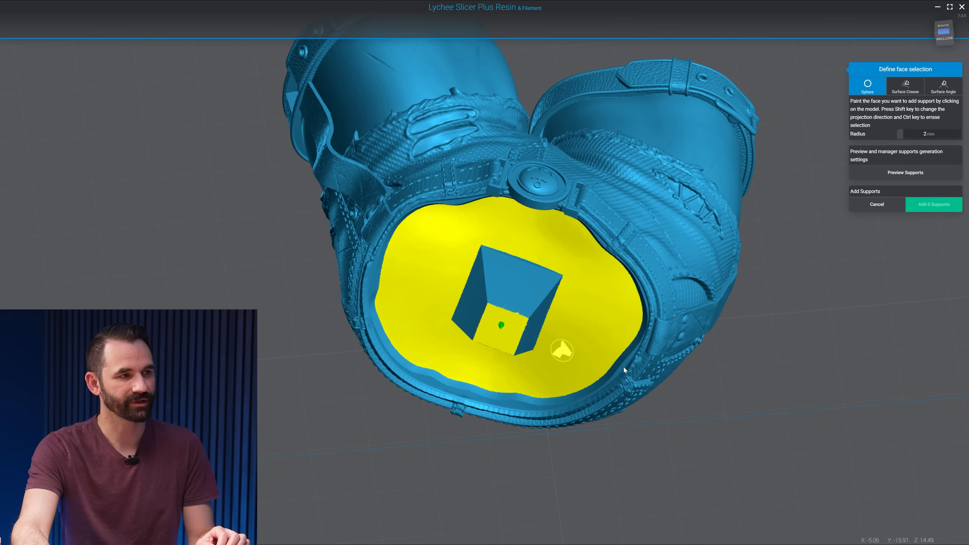
pyautogui.moveTo(624, 370); pyautogui.dragTo(795, 401, button='right')
# Preview the projected supports for the selected faces and turn Double Border off
pyautogui.click(906, 173)
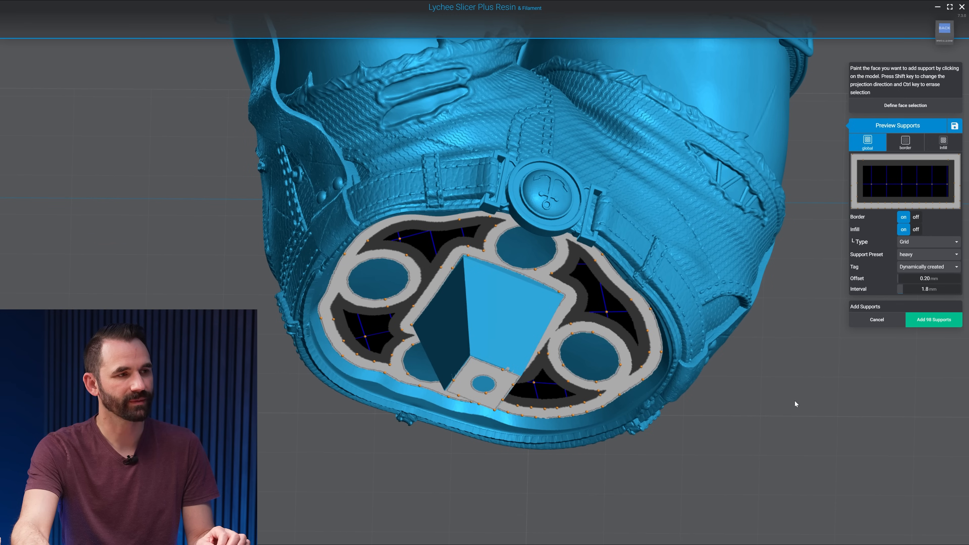
pyautogui.click(905, 142)
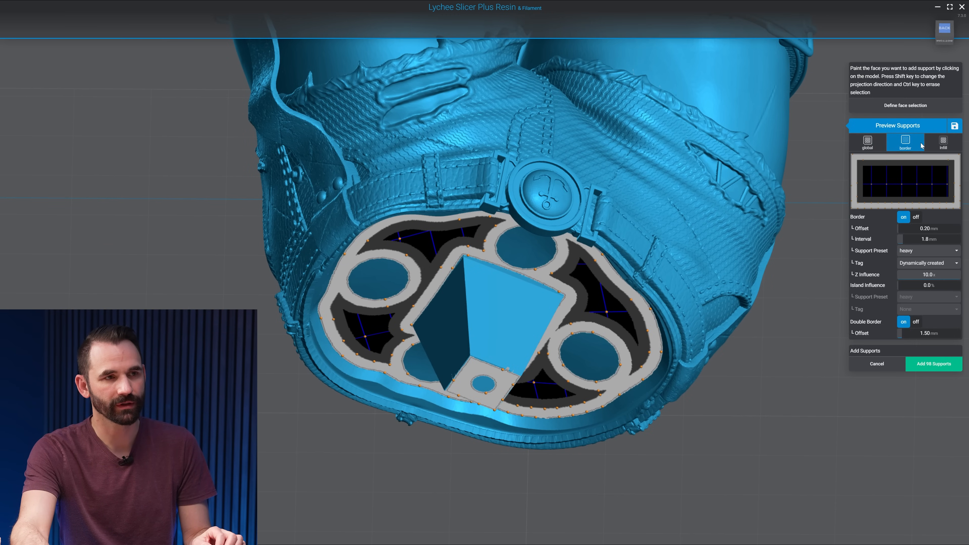
pyautogui.click(916, 322)
pyautogui.scroll(5, 857, 363)
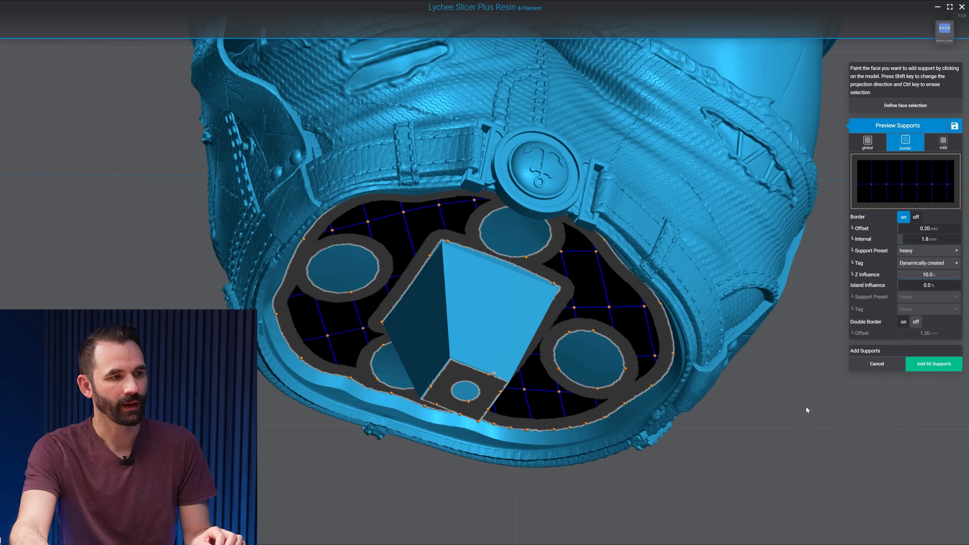
# Set the grid infill's offset to 0.50 mm for the projected supports
pyautogui.click(944, 143)
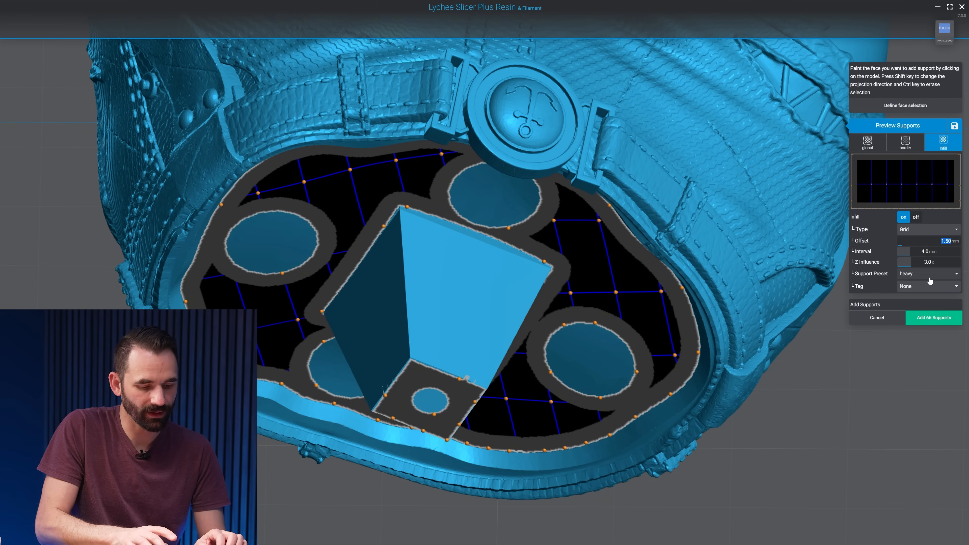
pyautogui.scroll(2, 770, 417)
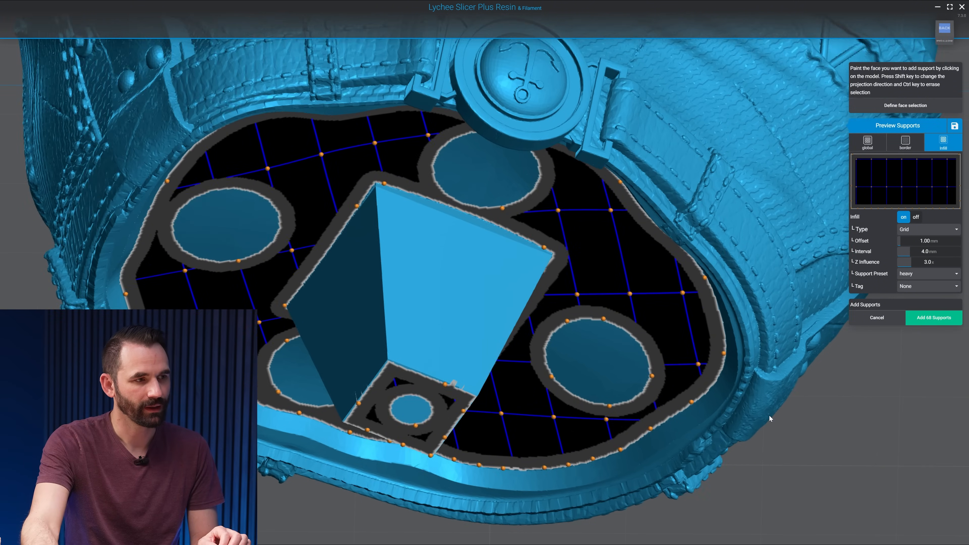
pyautogui.moveTo(770, 418); pyautogui.dragTo(613, 297, button='right')
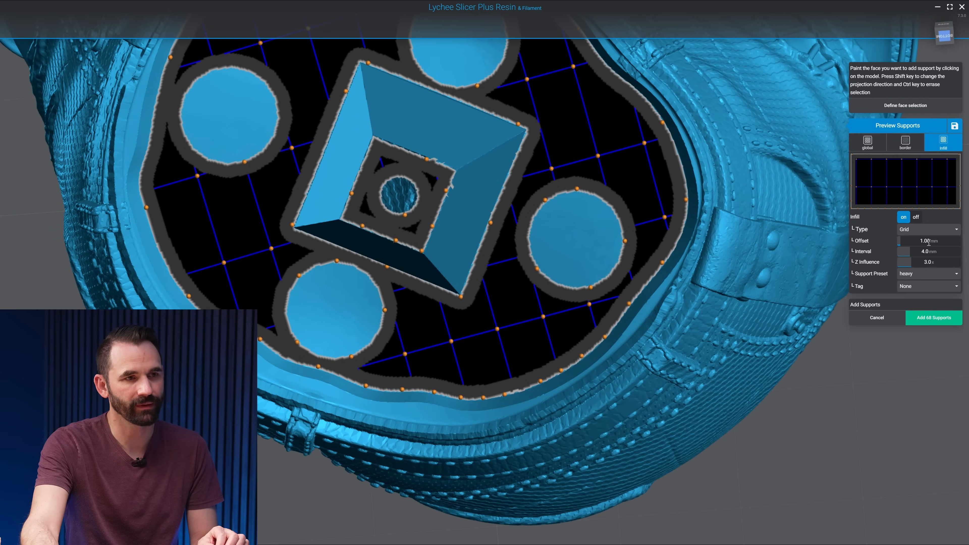
pyautogui.moveTo(928, 241); pyautogui.dragTo(950, 249)
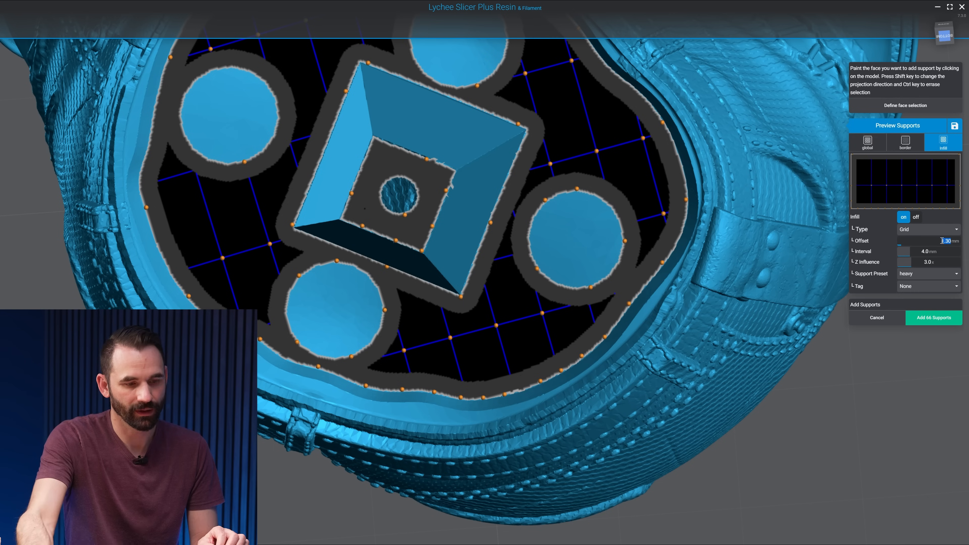
pyautogui.write('0.5')
pyautogui.press('Return')
pyautogui.scroll(-5, 725, 316)
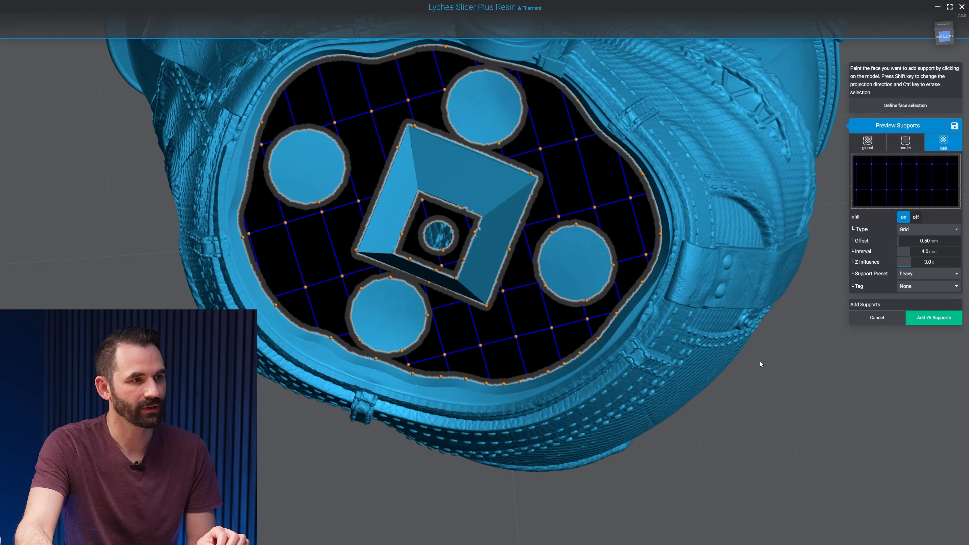
# Add the previewed supports to the waist's underside and view them from below
pyautogui.moveTo(739, 362); pyautogui.dragTo(759, 374, button='right')
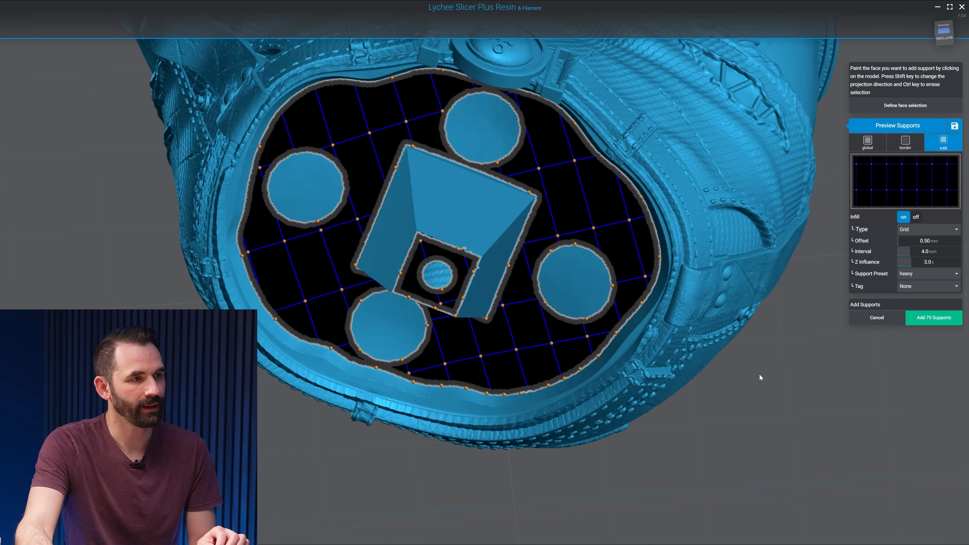
pyautogui.moveTo(710, 282); pyautogui.dragTo(820, 343, button='right')
pyautogui.click(920, 321)
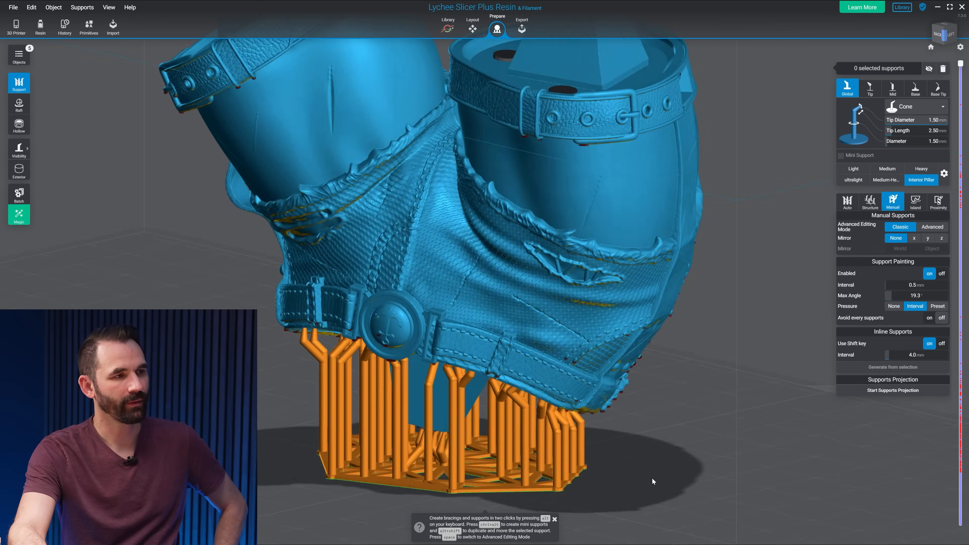
pyautogui.moveTo(652, 478); pyautogui.dragTo(757, 419, button='right')
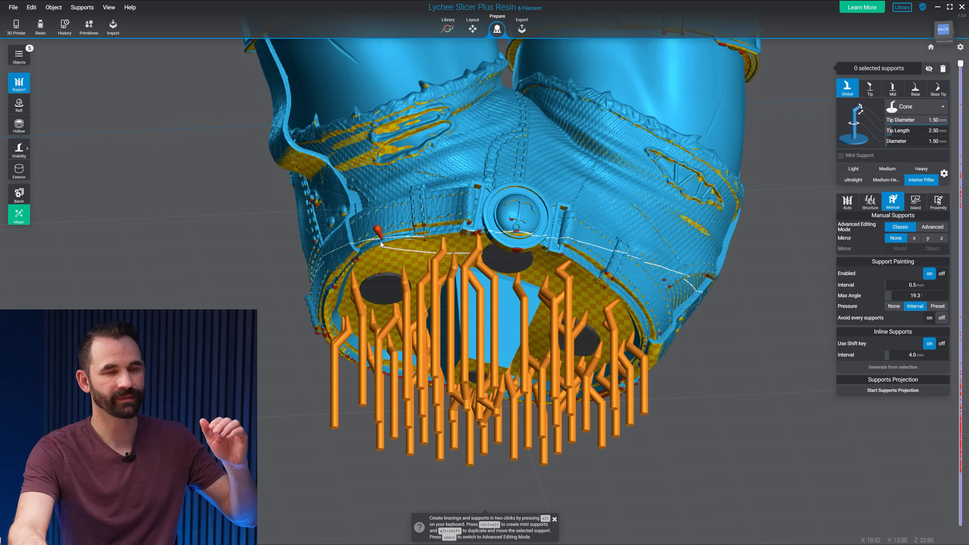